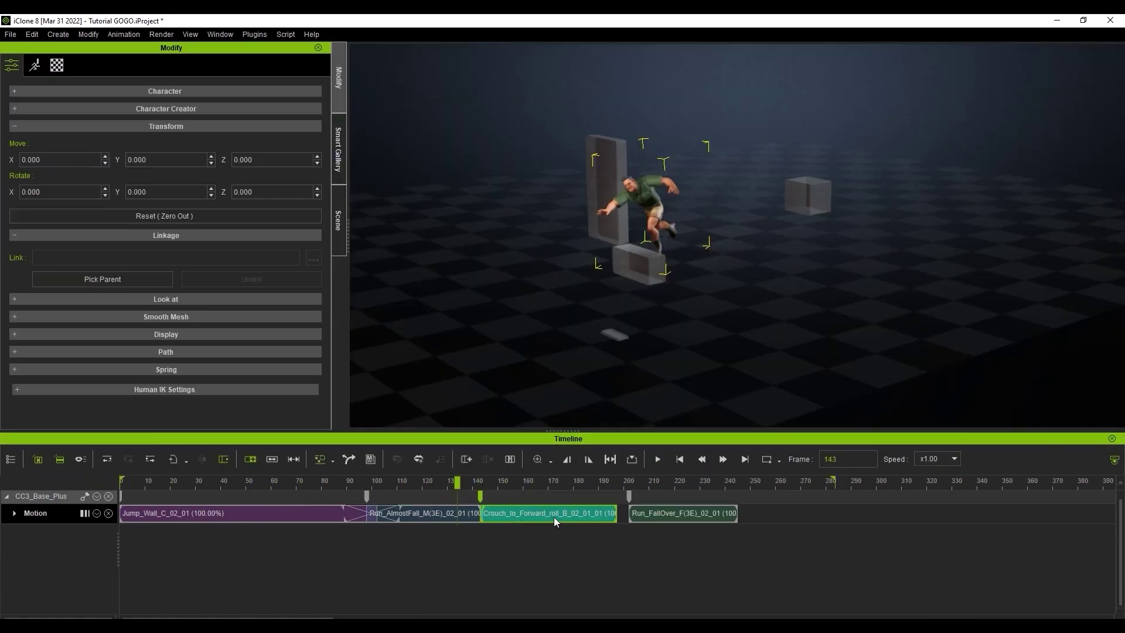
Nudge the Crouch_to_Forward_roll clip slightly earlier and check the pose at frame 144
drag(554, 516, 551, 516)
drag(456, 482, 489, 484)
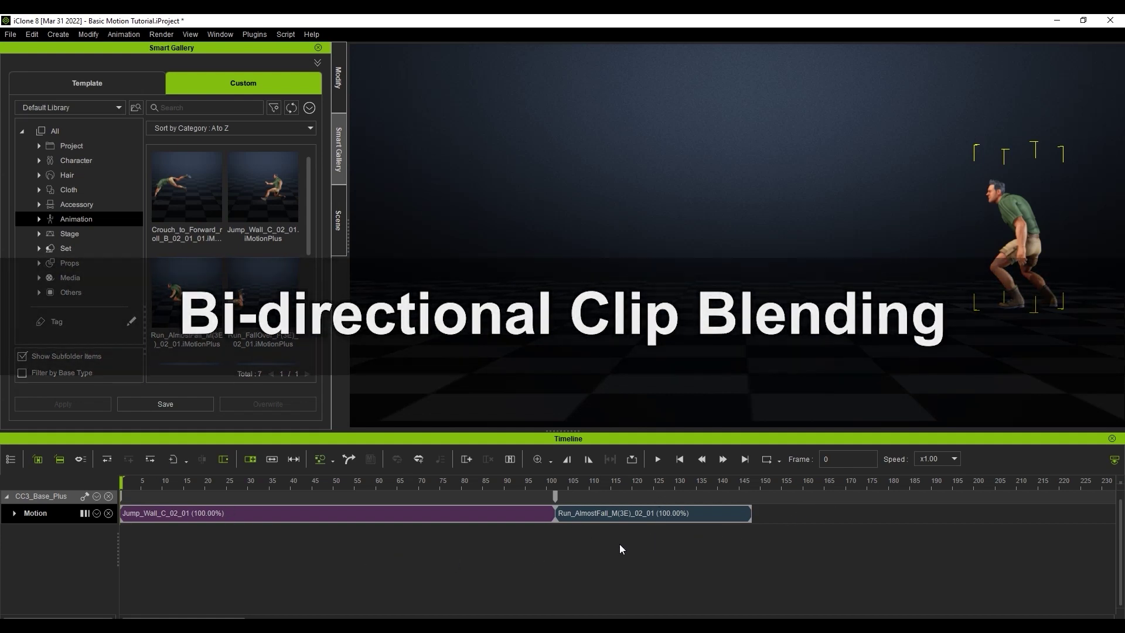
click(658, 459)
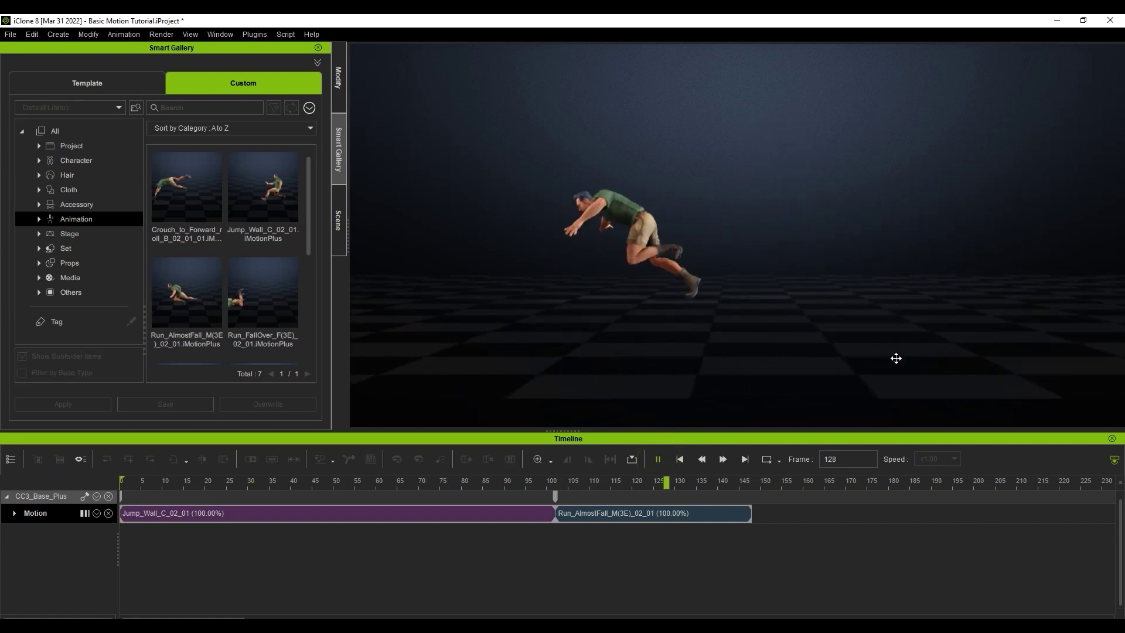
click(659, 460)
click(662, 461)
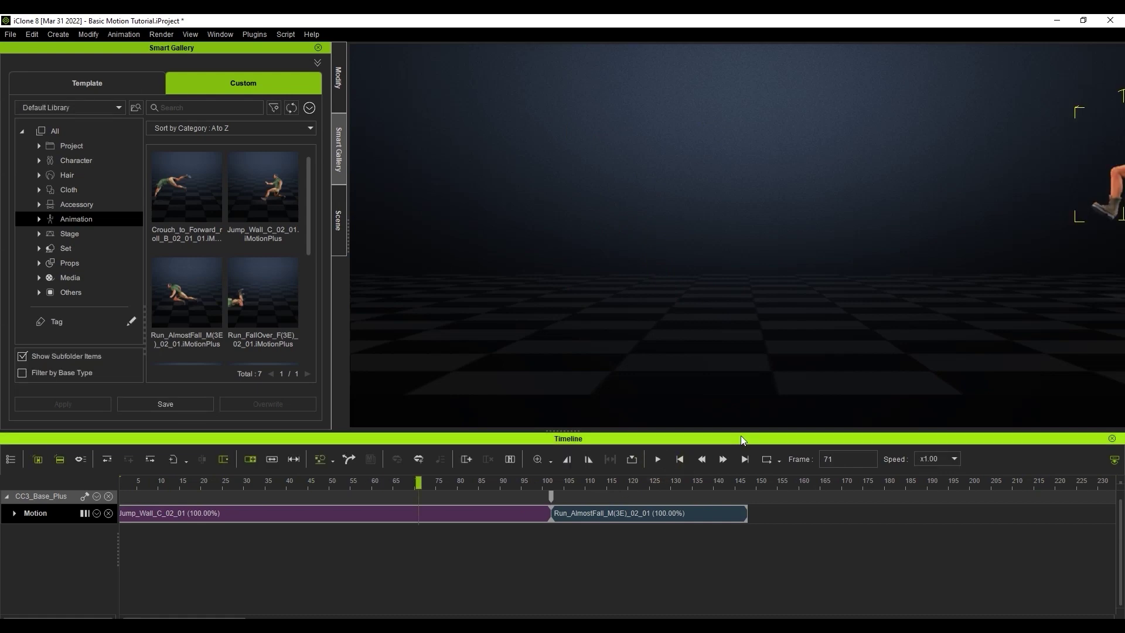
middle_drag(966, 328, 731, 343)
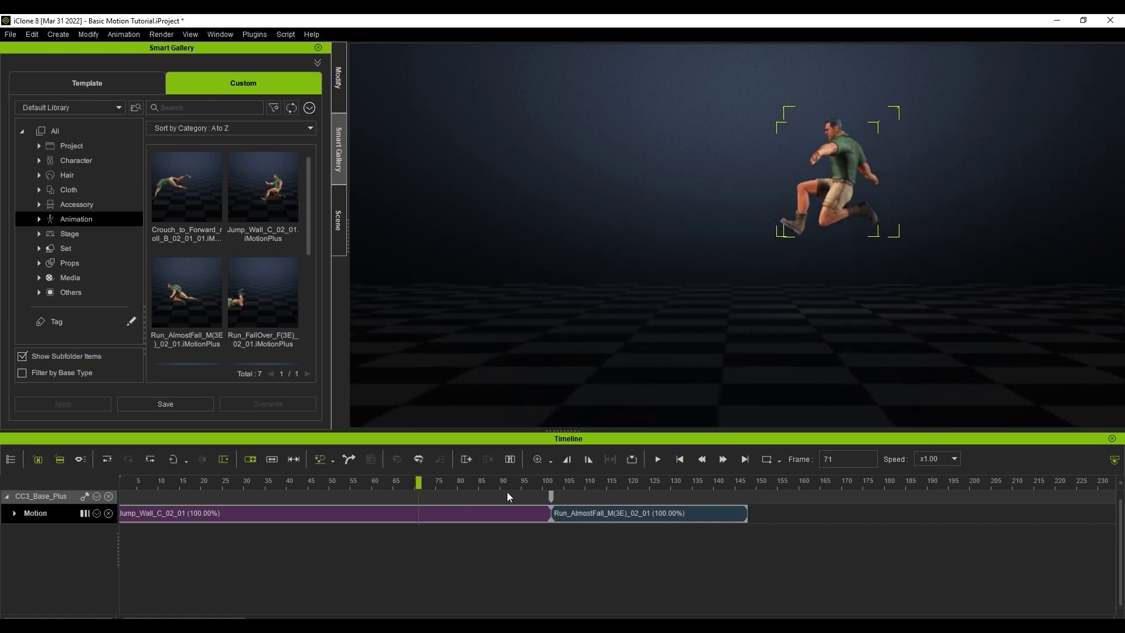
drag(509, 482, 567, 483)
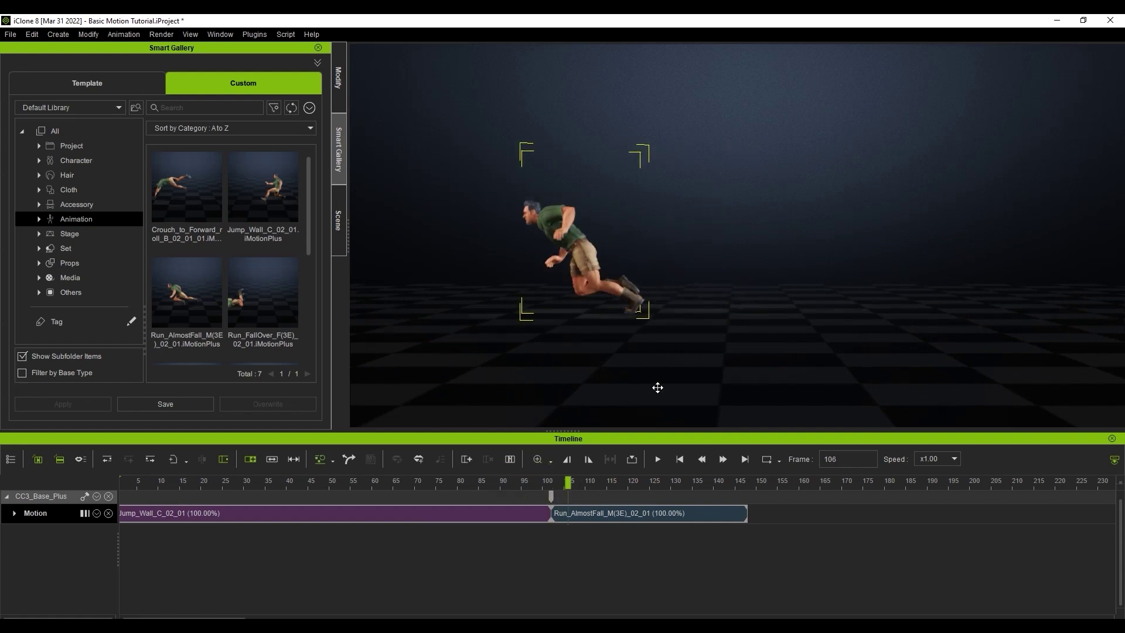
middle_drag(655, 384, 727, 378)
drag(572, 486, 515, 497)
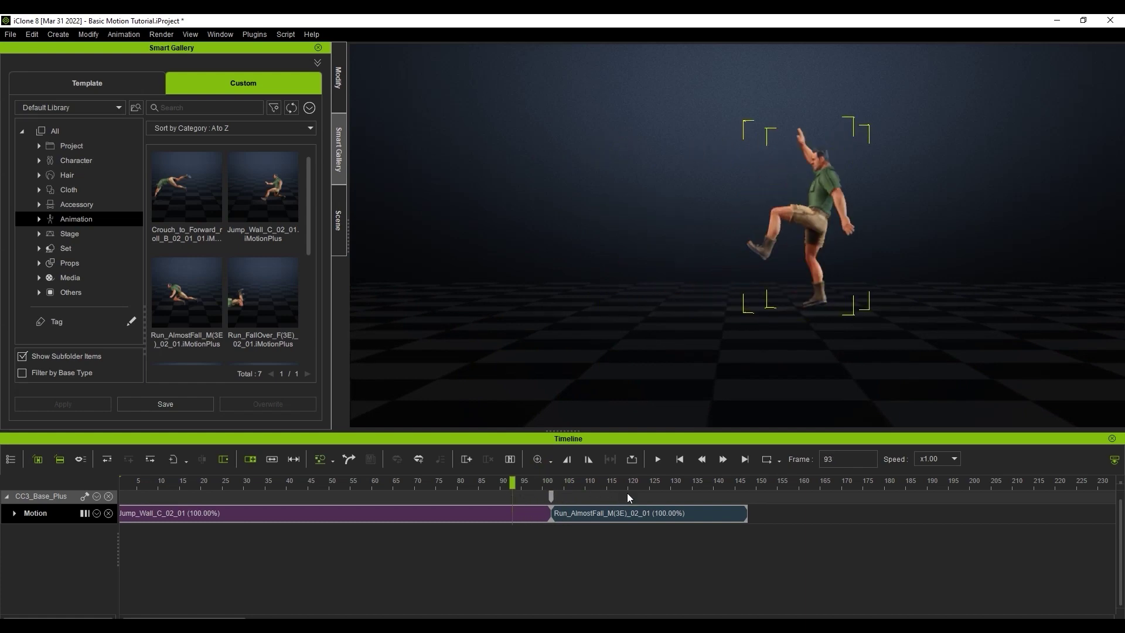
Overlap Run_AlmostFall onto Jump_Wall's end, then butt it against that end, comparing poses
click(669, 513)
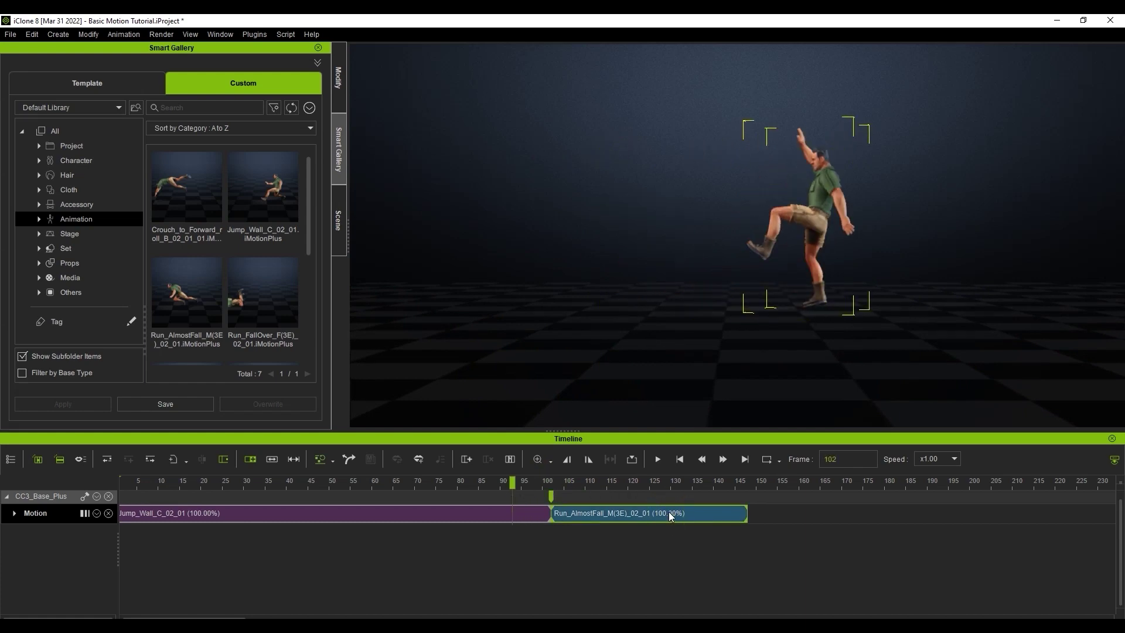
mouse_move(669, 512)
mouse_down()
mouse_move(684, 509)
mouse_move(656, 512)
mouse_up()
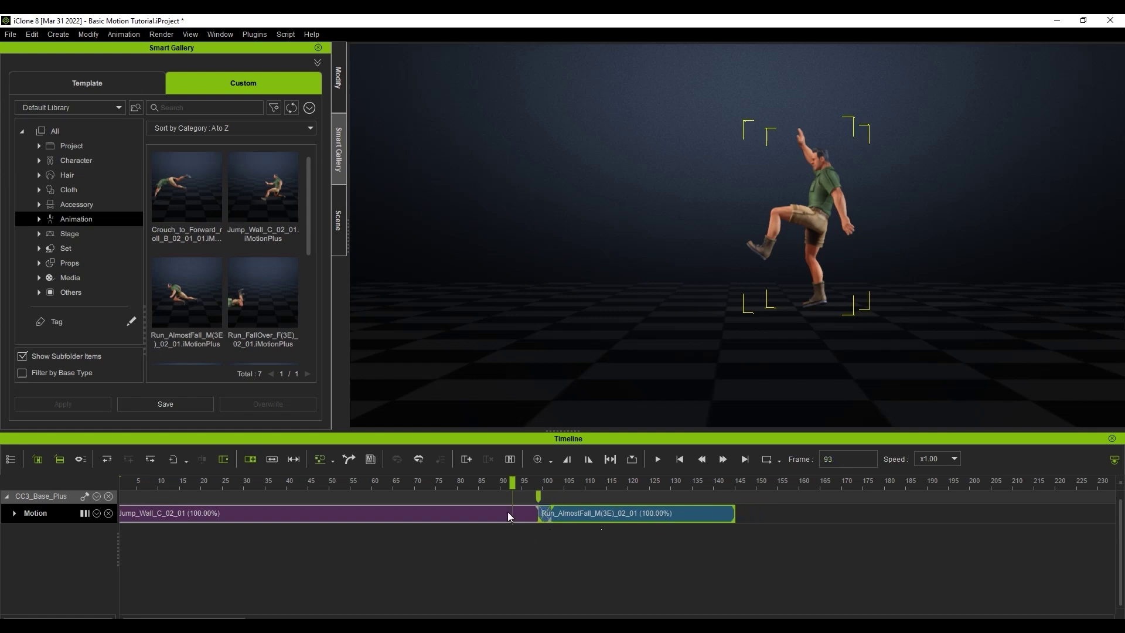
mouse_move(513, 482)
mouse_down()
mouse_move(601, 485)
mouse_move(518, 493)
mouse_up()
drag(659, 518, 627, 513)
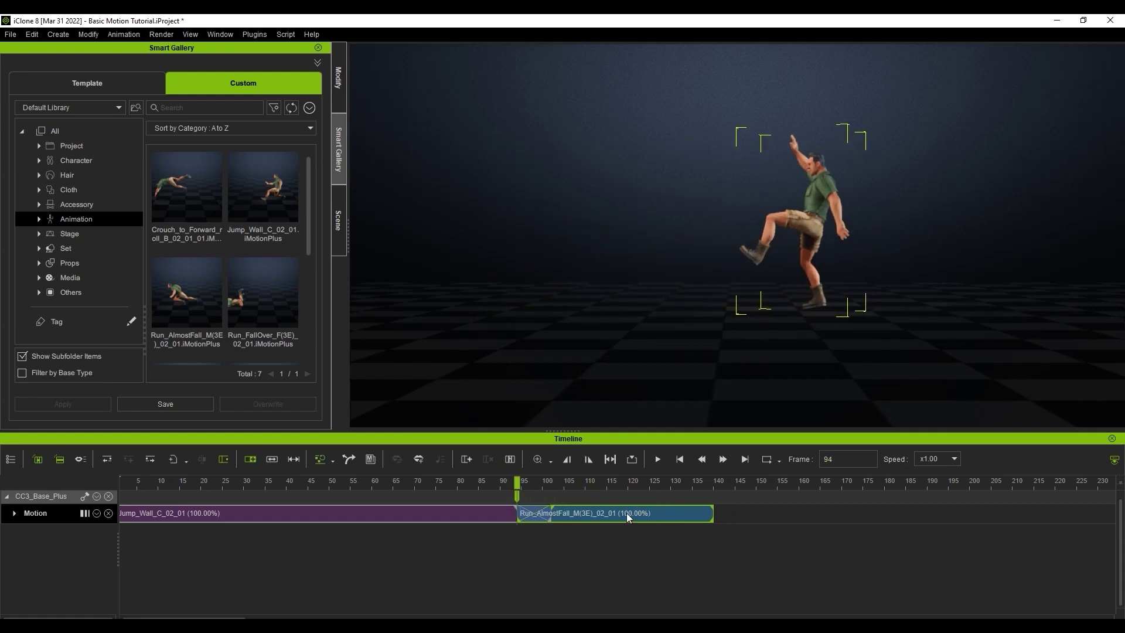
drag(490, 482, 507, 502)
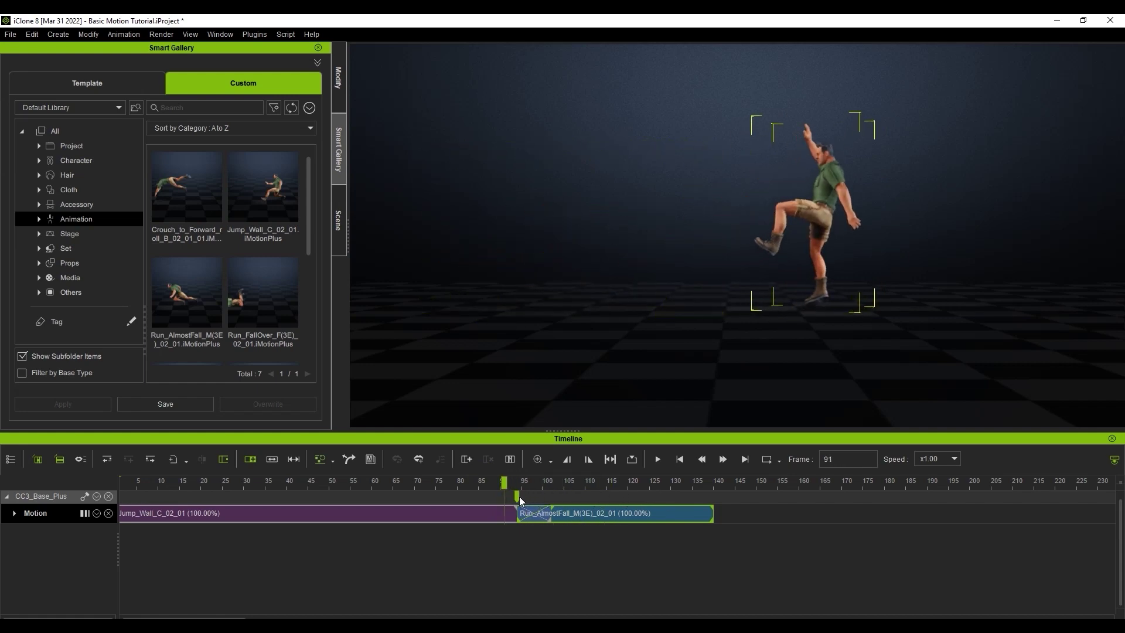
Move Run_AlmostFall later to about frame 117, then about frame 139, scrubbing the gap
drag(619, 517, 720, 515)
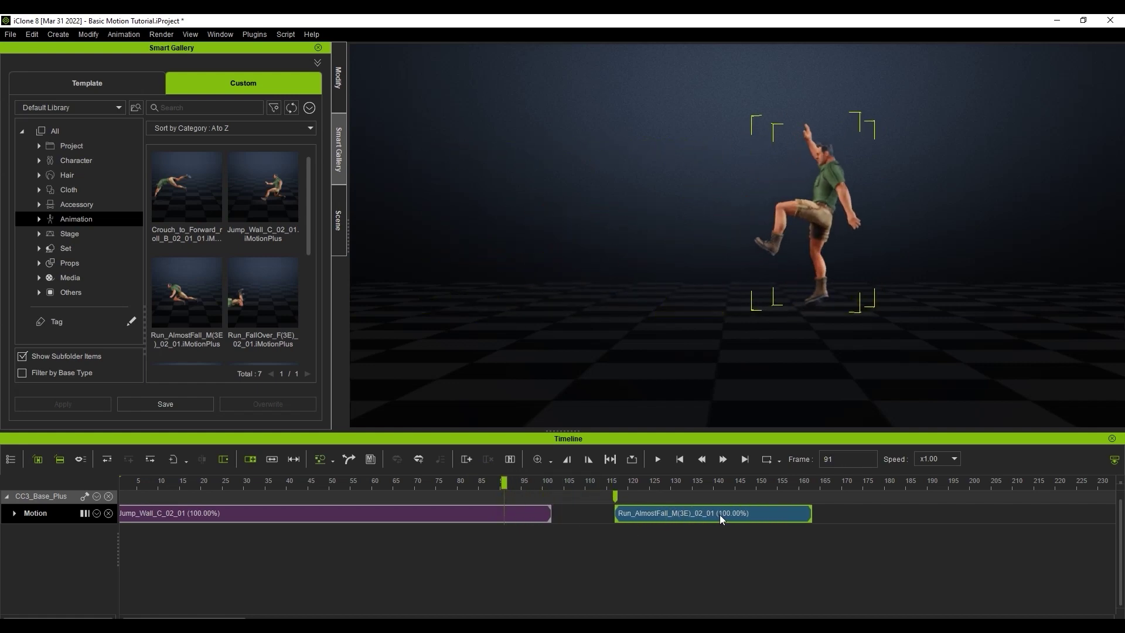
drag(512, 484, 585, 484)
click(467, 515)
drag(661, 511, 755, 510)
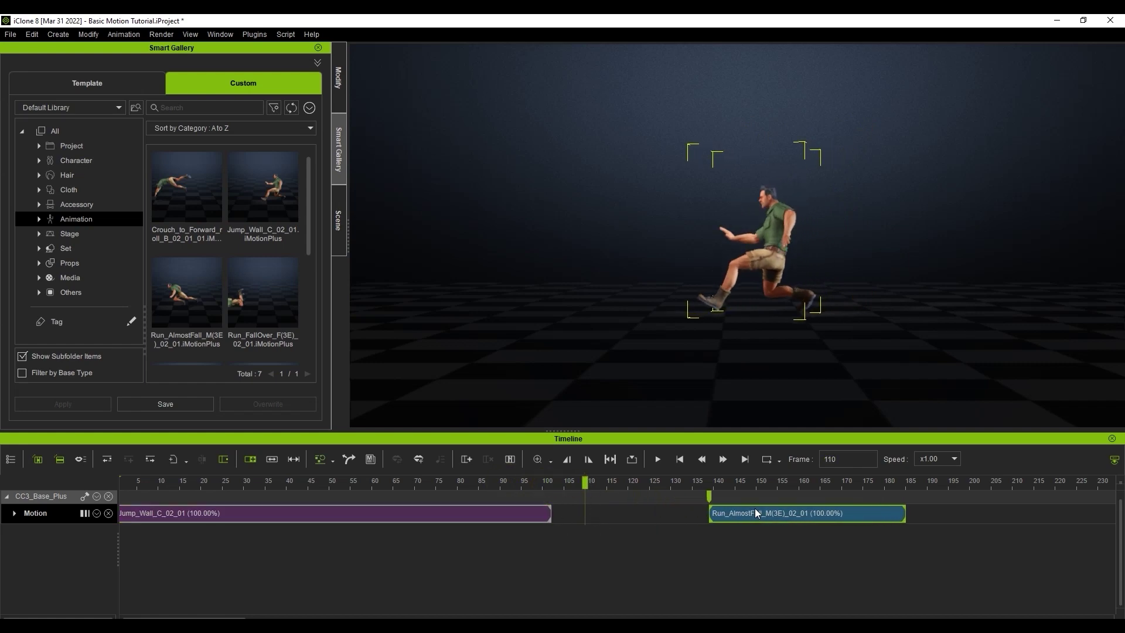
drag(583, 480, 690, 491)
Select Jump_Wall and review its final frames between 95 and 105
drag(554, 484, 667, 491)
click(535, 515)
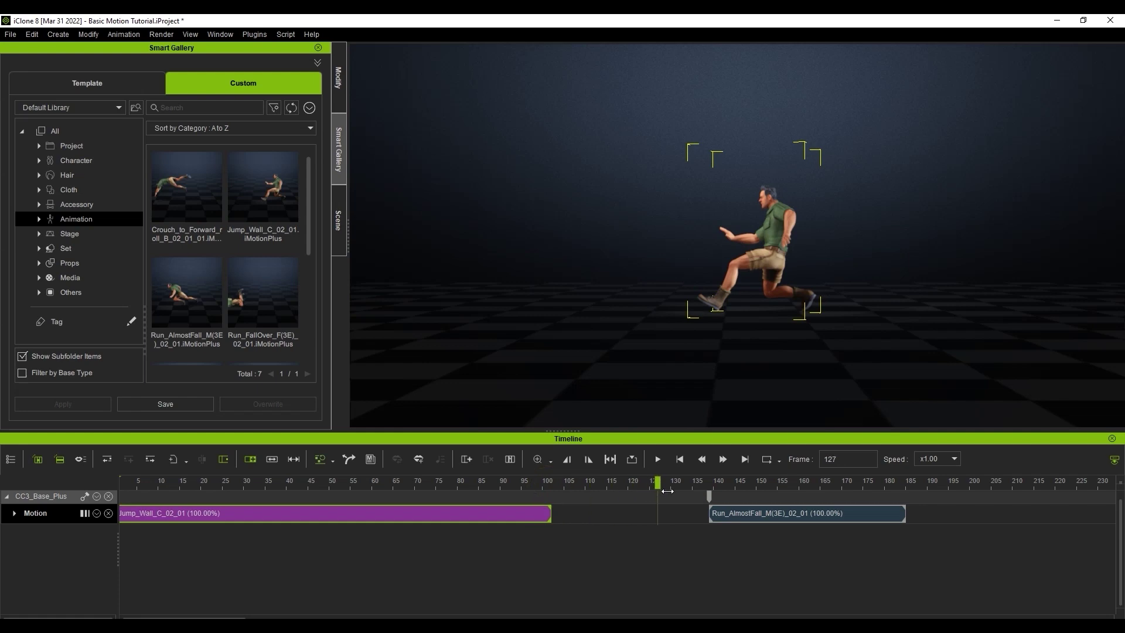
click(566, 484)
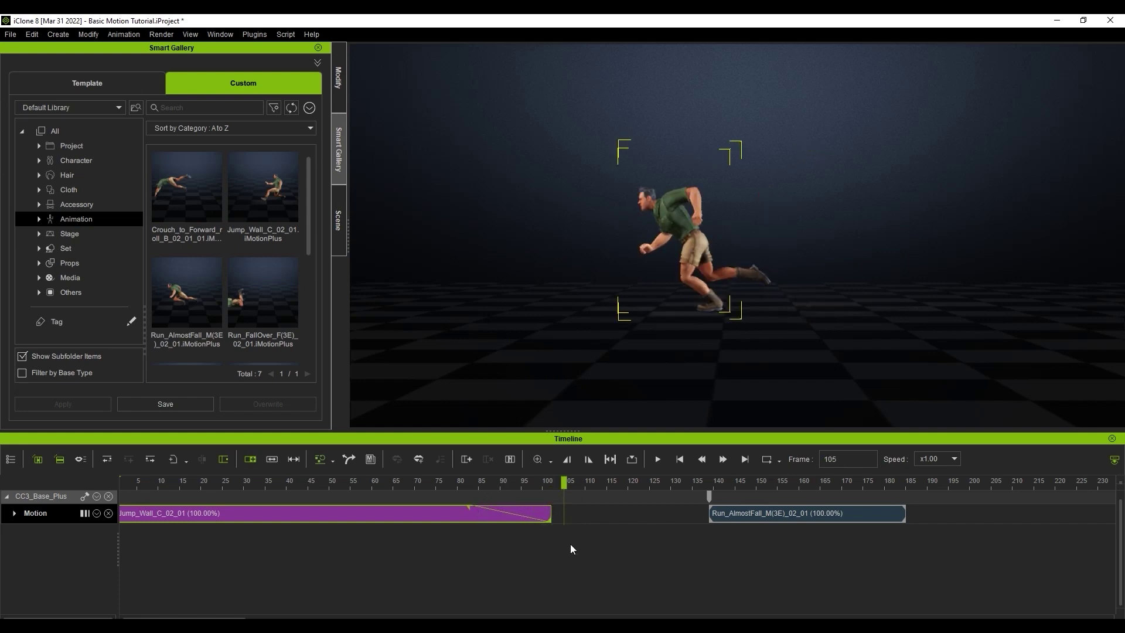
drag(460, 481, 546, 491)
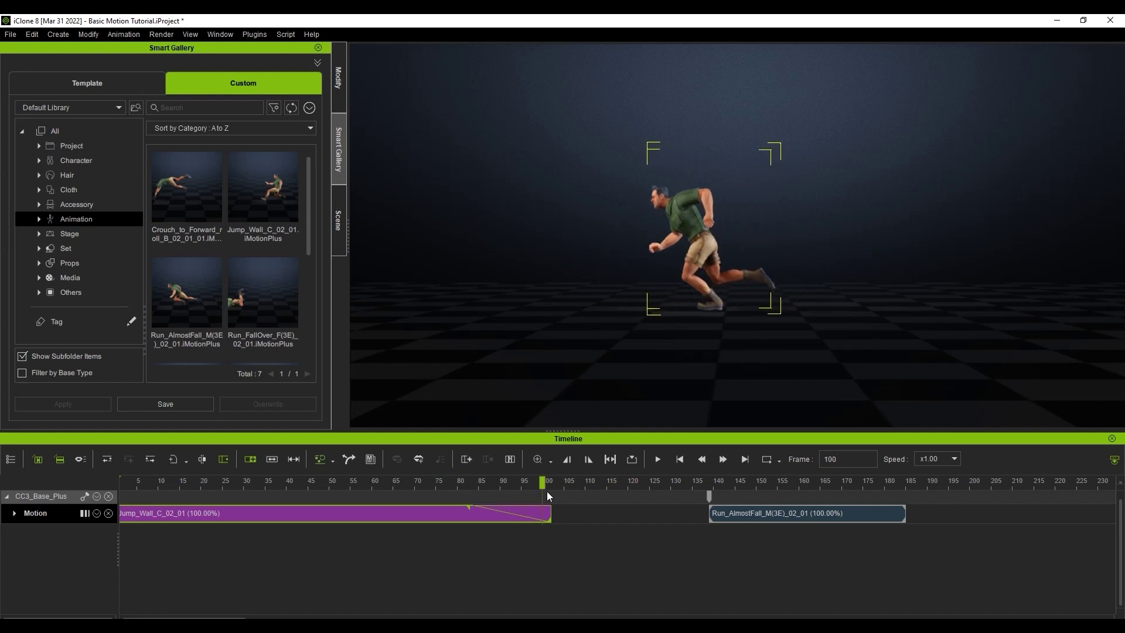
Move Run_AlmostFall from frame 139 back to Jump_Wall's end, checking the transition to frame 108
click(715, 515)
click(708, 479)
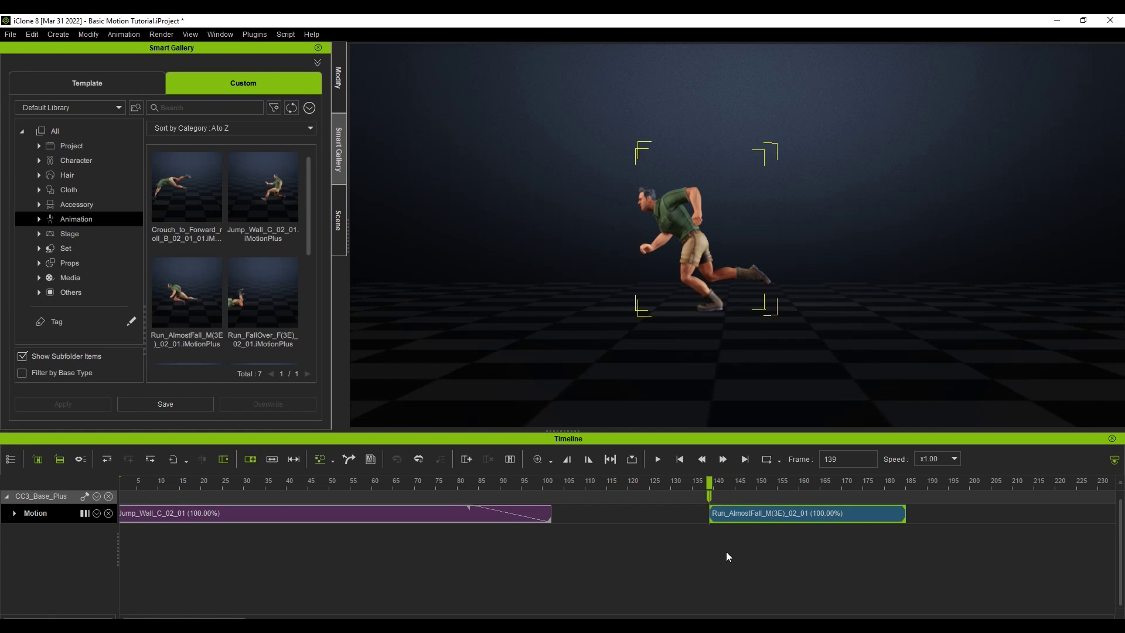
drag(709, 482, 551, 491)
drag(771, 513, 616, 513)
drag(554, 482, 579, 488)
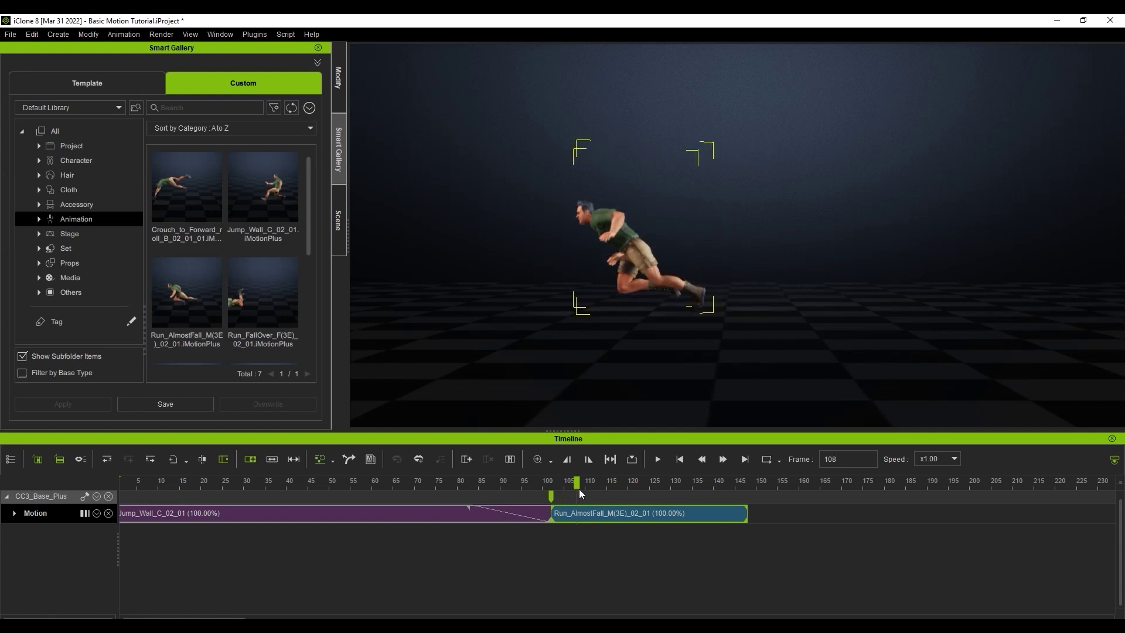
Move Run_AlmostFall to start at frame 120, leaving a gap after Jump_Wall
drag(579, 489, 535, 489)
drag(611, 514, 689, 514)
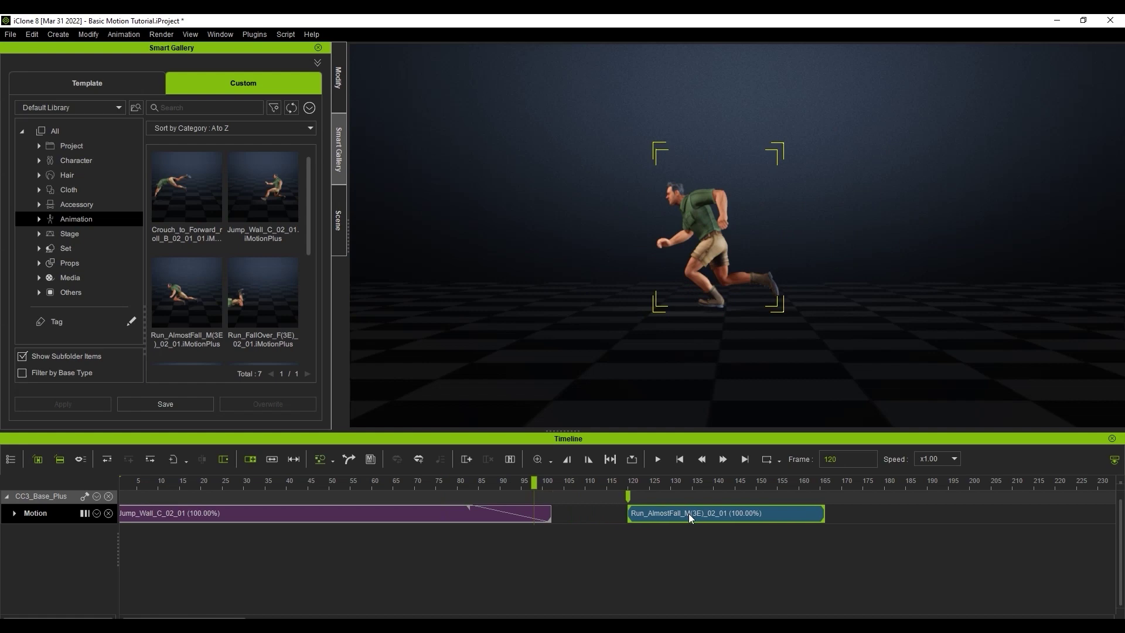
click(463, 513)
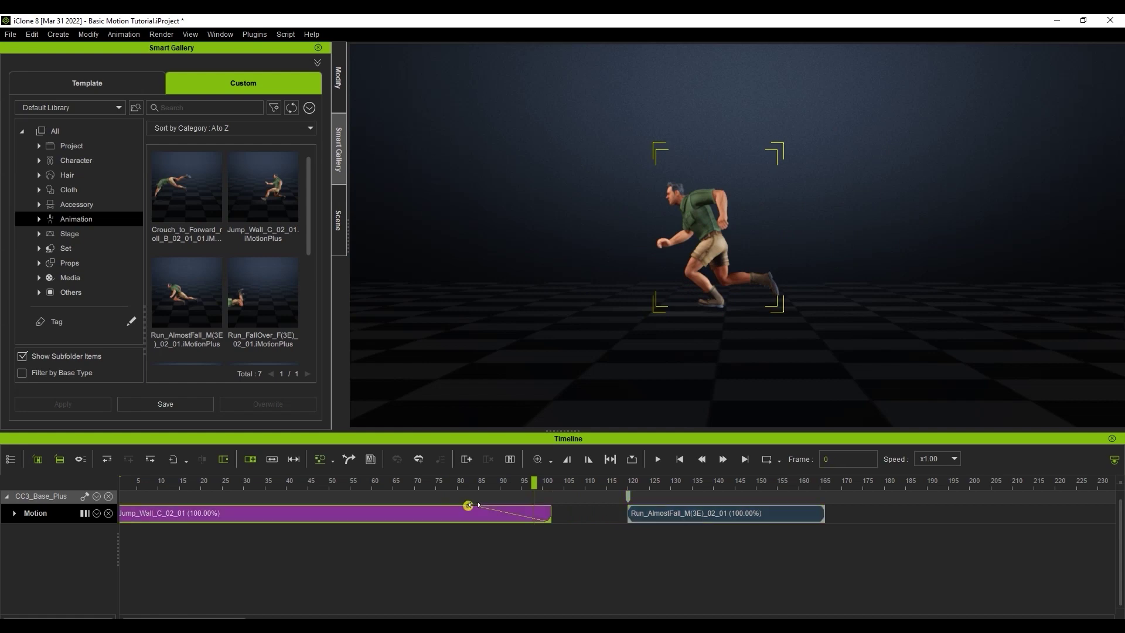
Stretch Run_AlmostFall's transition-in to about frame 140 and preview frames 97 to 131
click(628, 508)
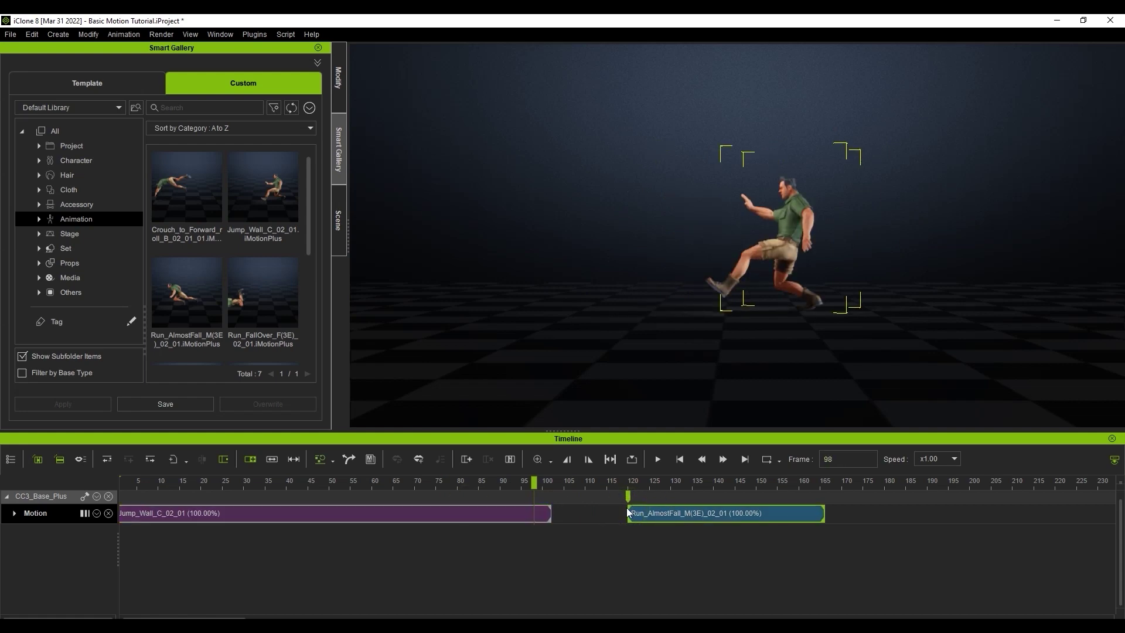
drag(628, 507, 714, 505)
mouse_move(534, 481)
mouse_down()
mouse_move(515, 480)
mouse_move(545, 484)
mouse_up()
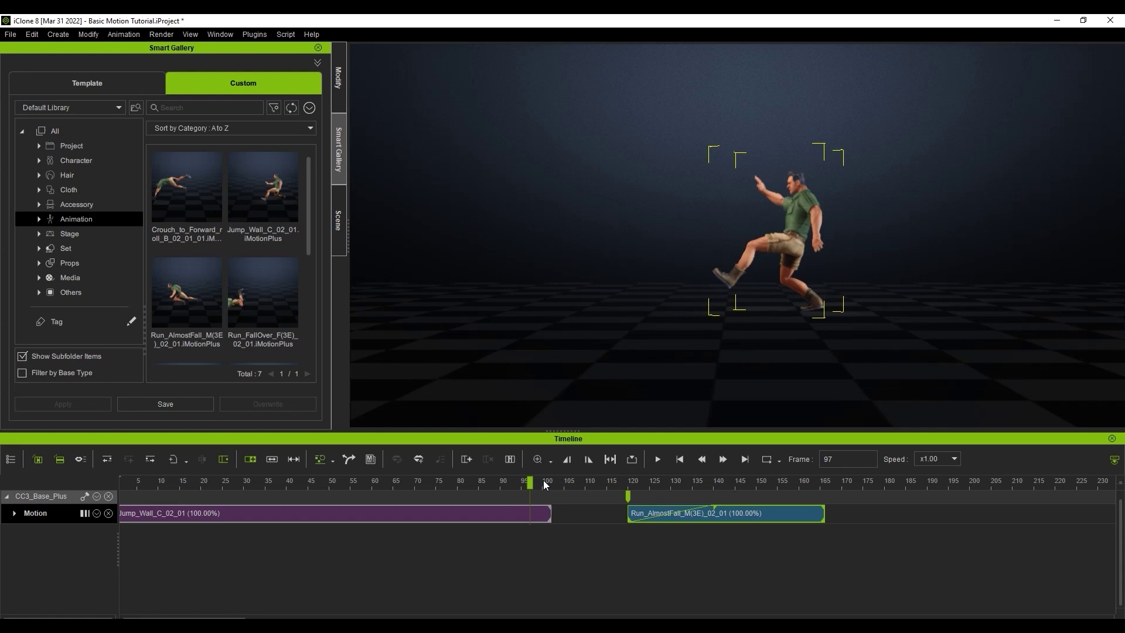
drag(545, 484, 577, 488)
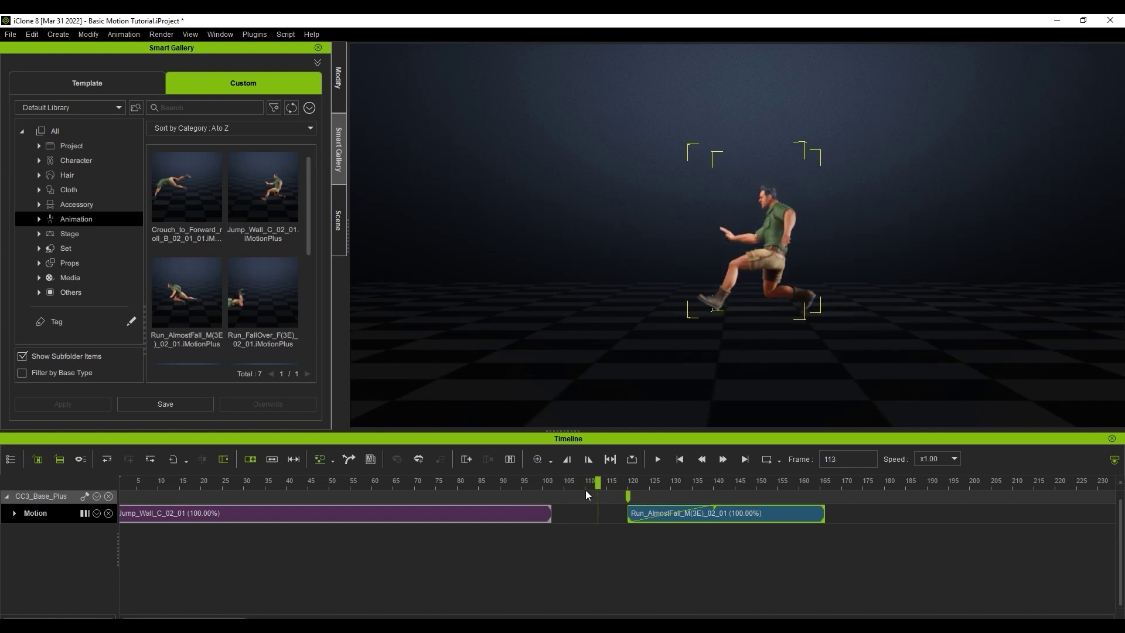
mouse_move(597, 482)
mouse_down()
mouse_move(714, 490)
mouse_move(614, 490)
mouse_up()
Slide Run_AlmostFall back against Jump_Wall and create a blend from about frame 93 to 100
click(712, 511)
drag(560, 482, 482, 482)
drag(733, 514, 643, 515)
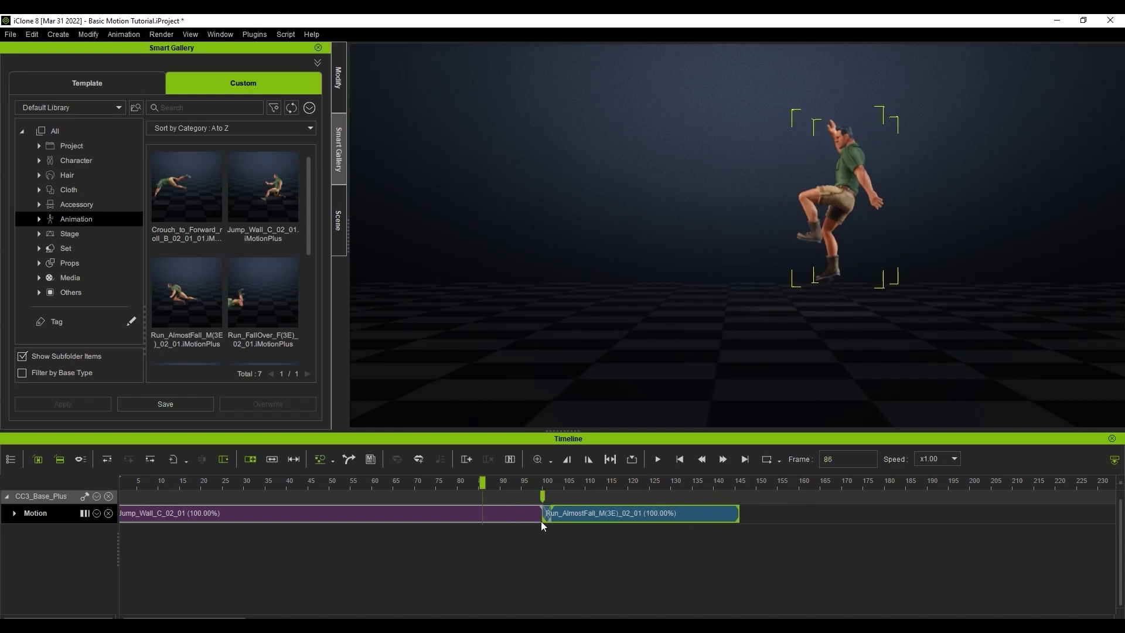
drag(542, 520, 506, 519)
click(550, 520)
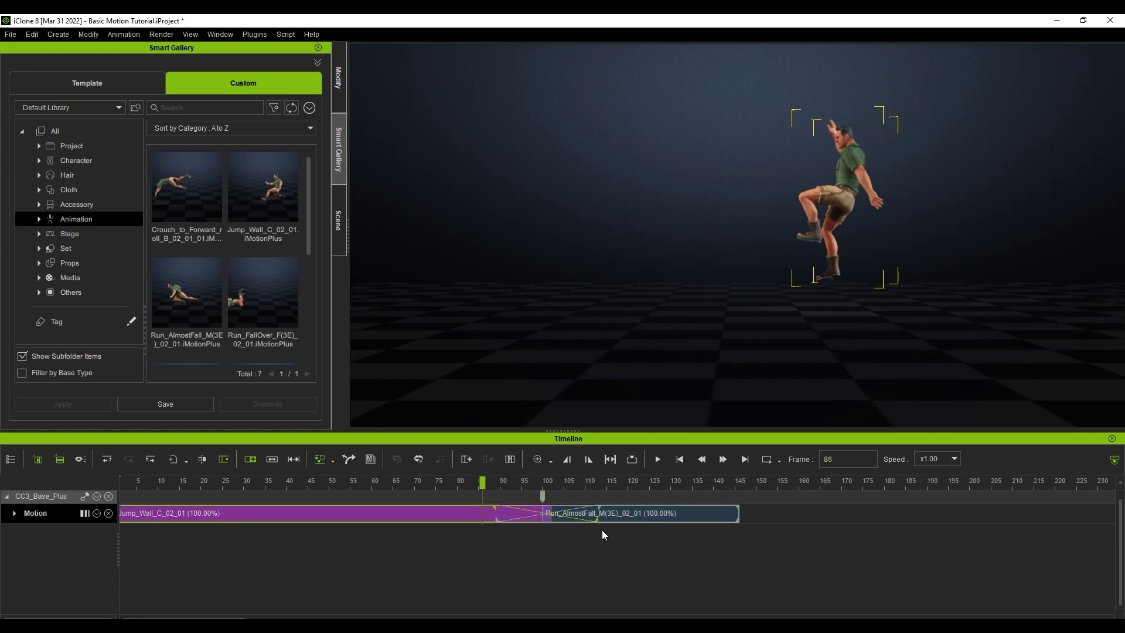
drag(499, 484, 536, 521)
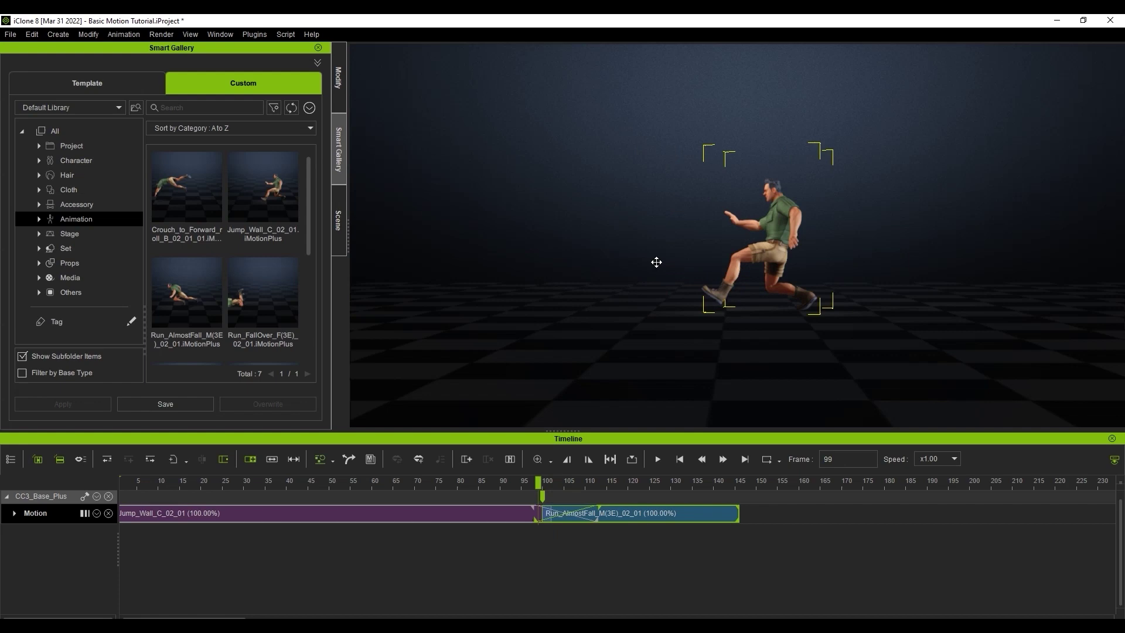
Lengthen the transition blend to start around frame 84 and preview it
click(479, 520)
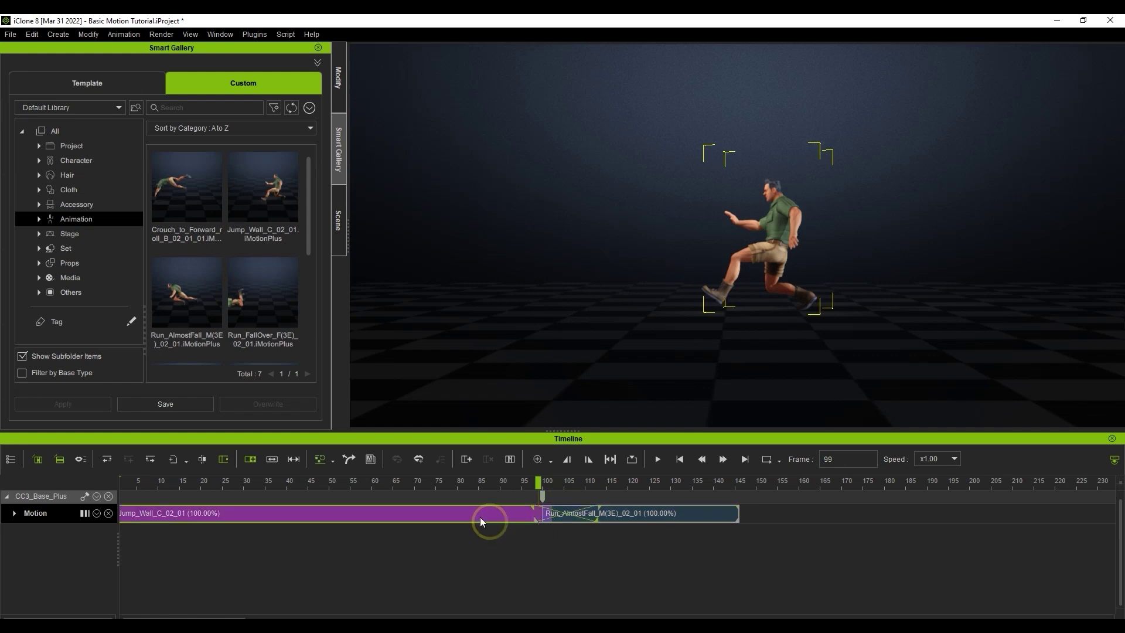
click(537, 519)
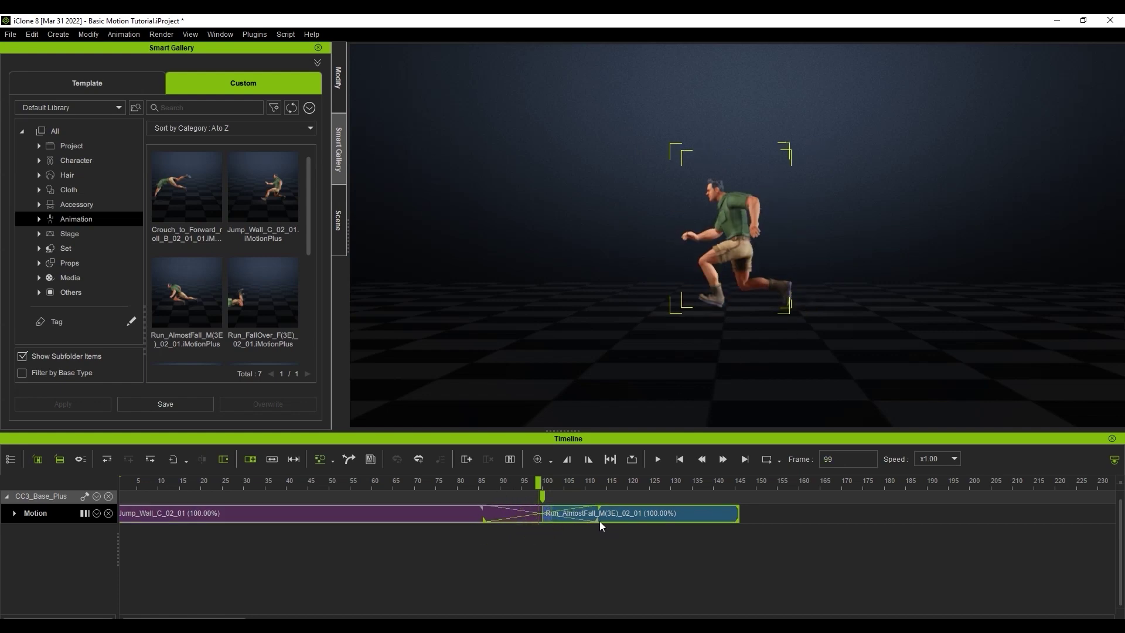
drag(598, 520, 556, 521)
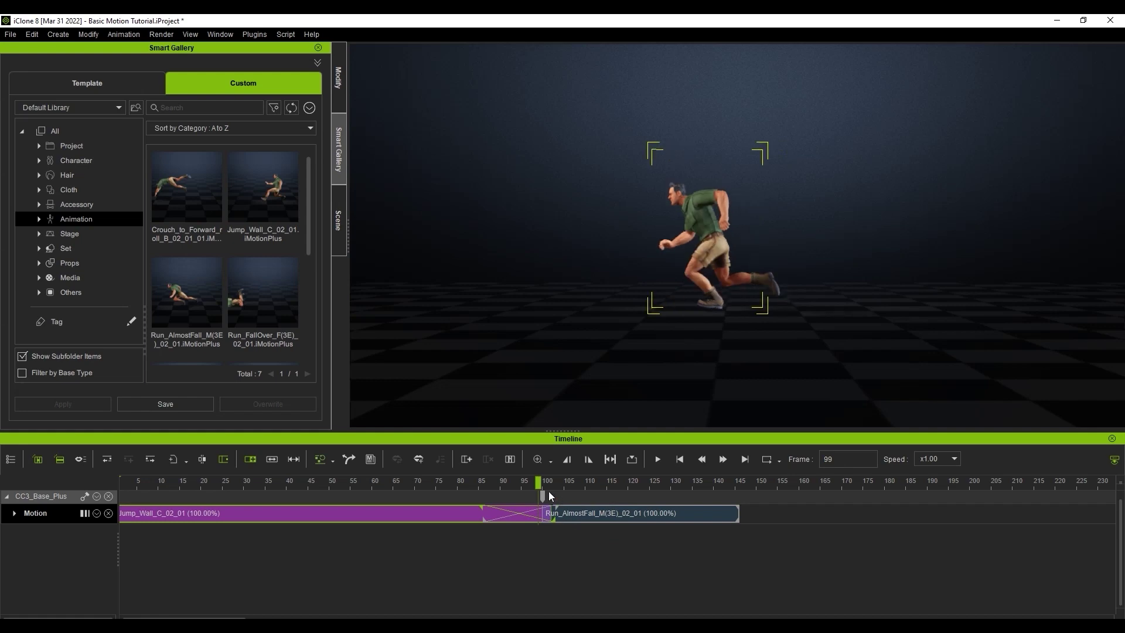
click(578, 513)
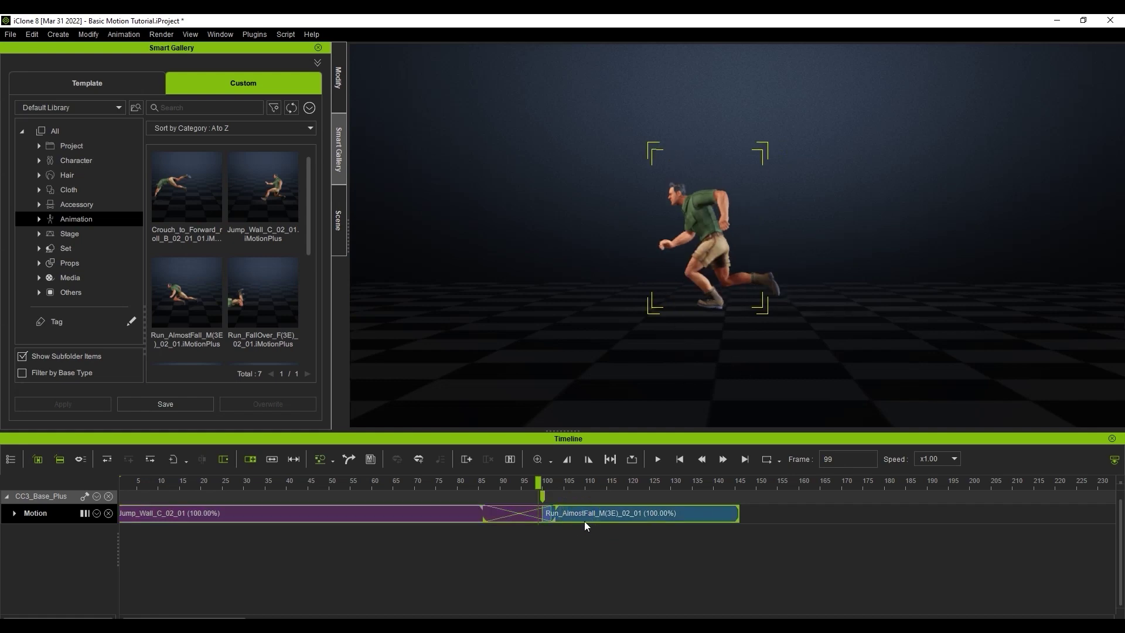
click(552, 520)
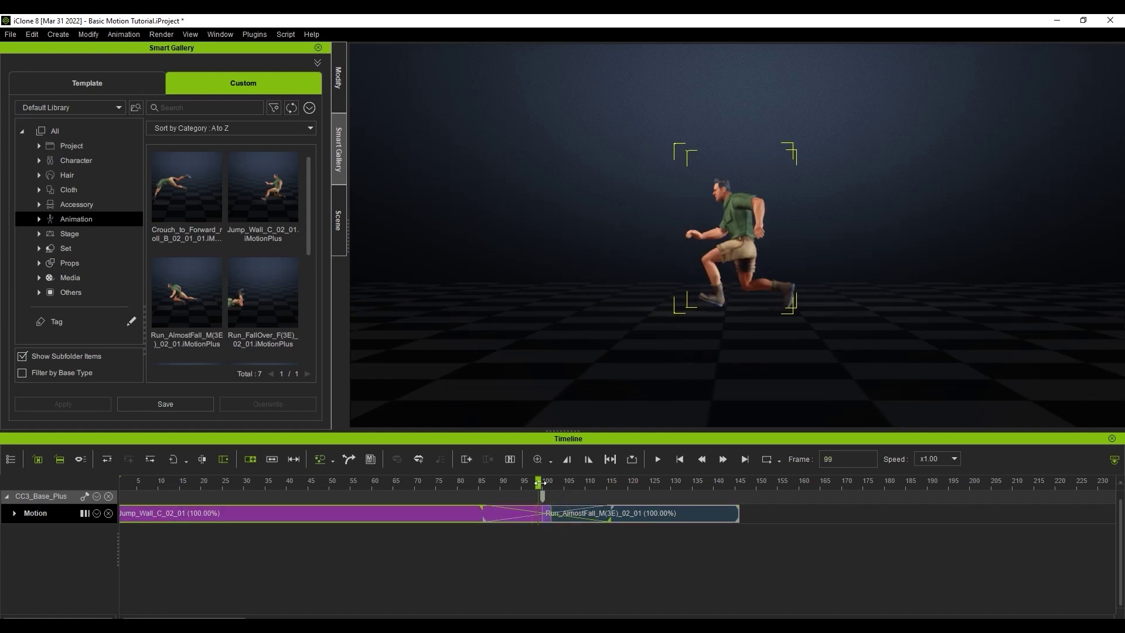
drag(539, 482, 637, 514)
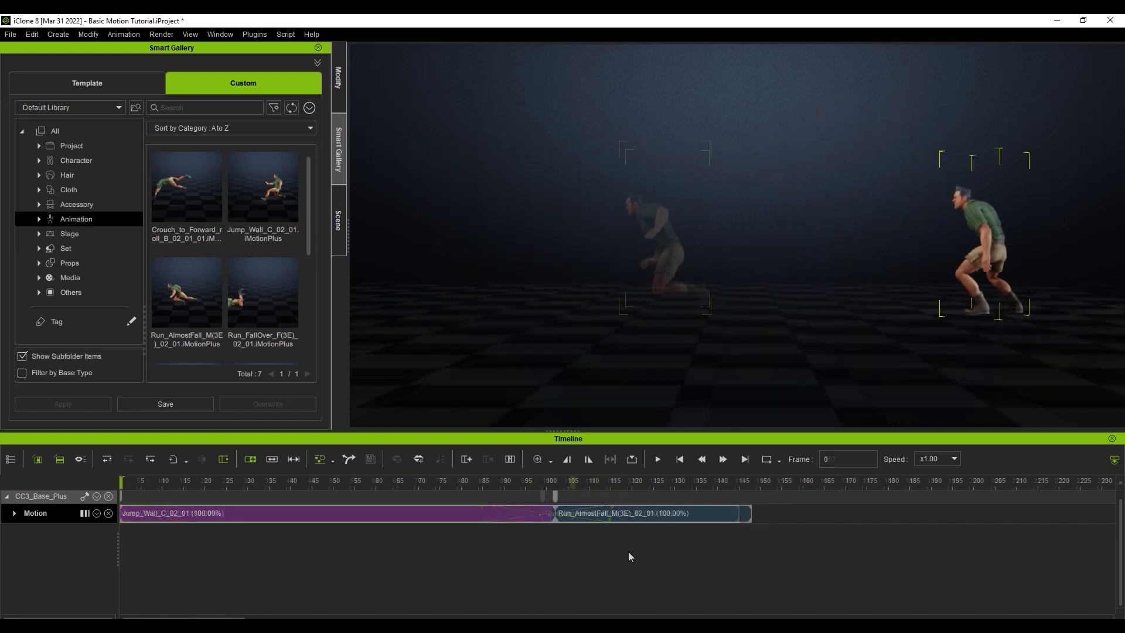
Overlap Run_AlmostFall onto Jump_Wall near frame 99, then about frame 88, reviewing the blend
drag(628, 514, 619, 514)
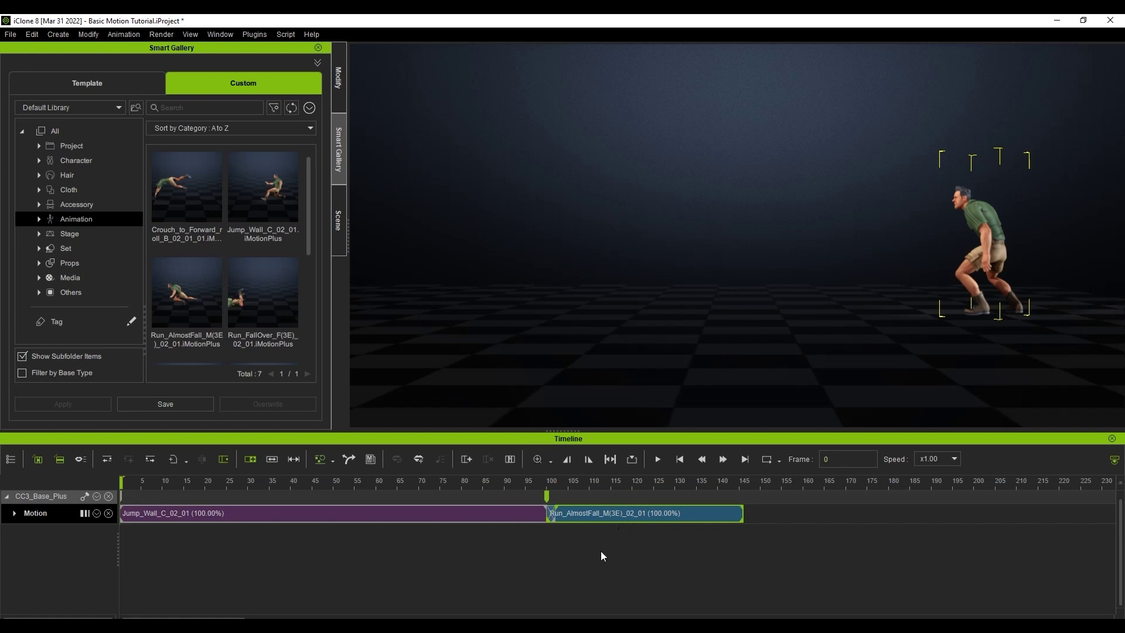
drag(638, 515, 587, 515)
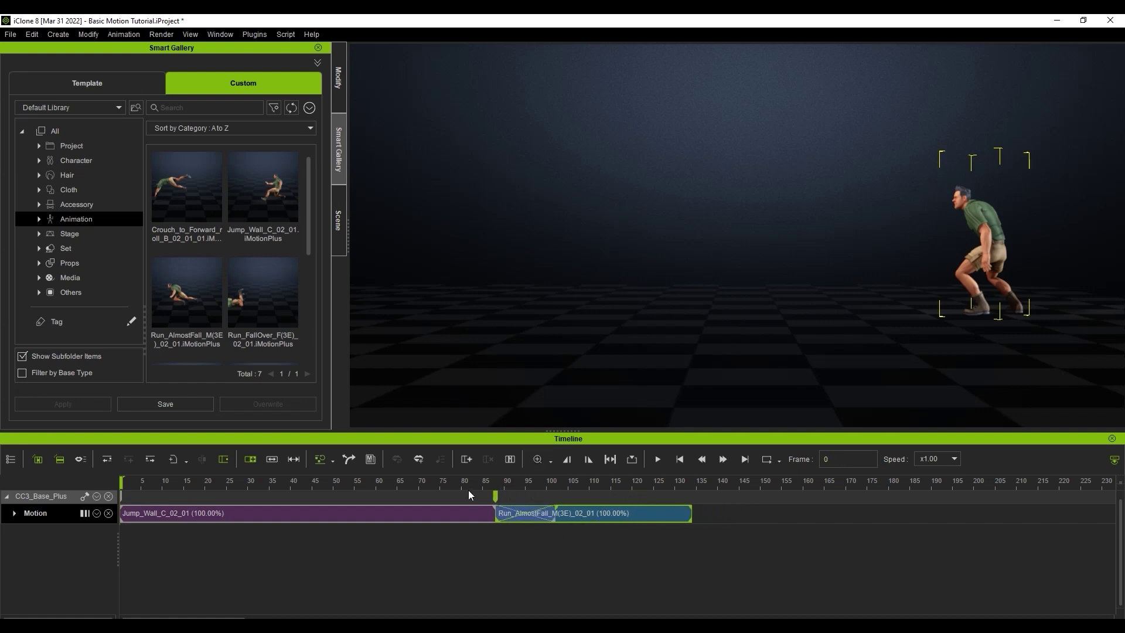
mouse_move(469, 489)
mouse_down()
mouse_move(558, 490)
mouse_move(491, 490)
mouse_up()
middle_drag(551, 383, 709, 376)
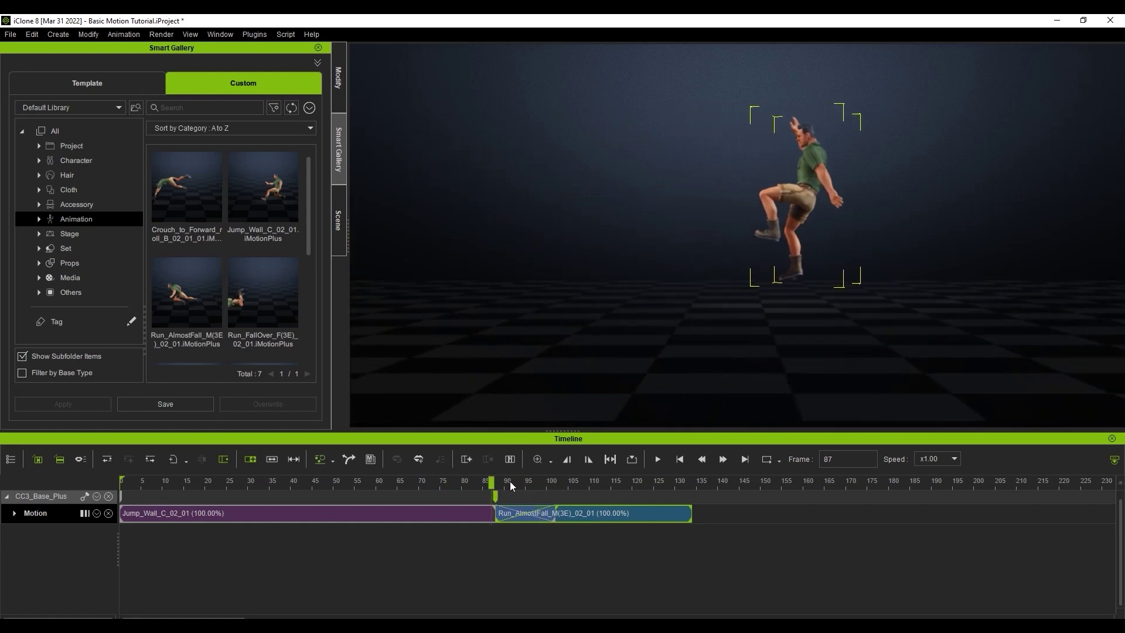
drag(509, 480, 538, 517)
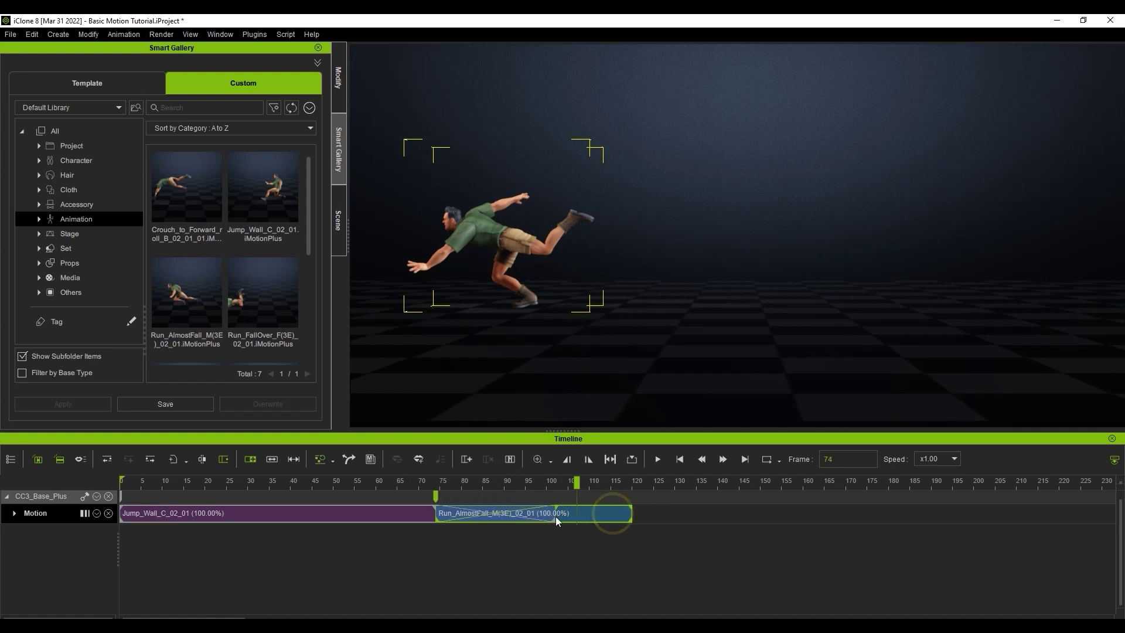
Move Run_AlmostFall to start near frame 73 and preview the longer overlap
middle_drag(547, 388, 624, 384)
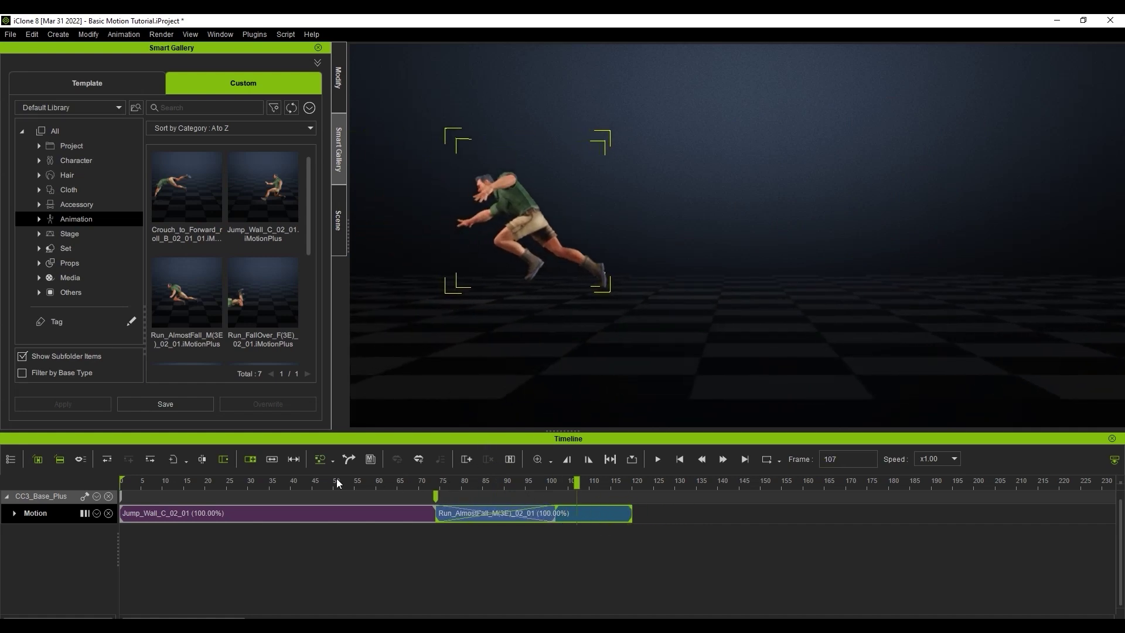
drag(336, 481, 212, 492)
key(space)
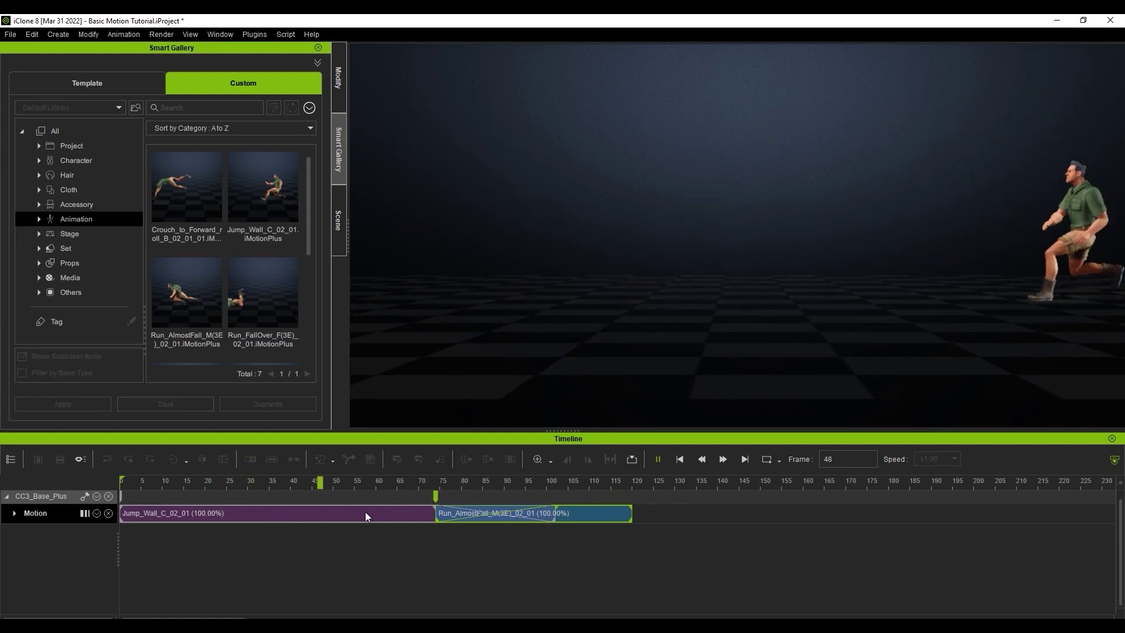
key(space)
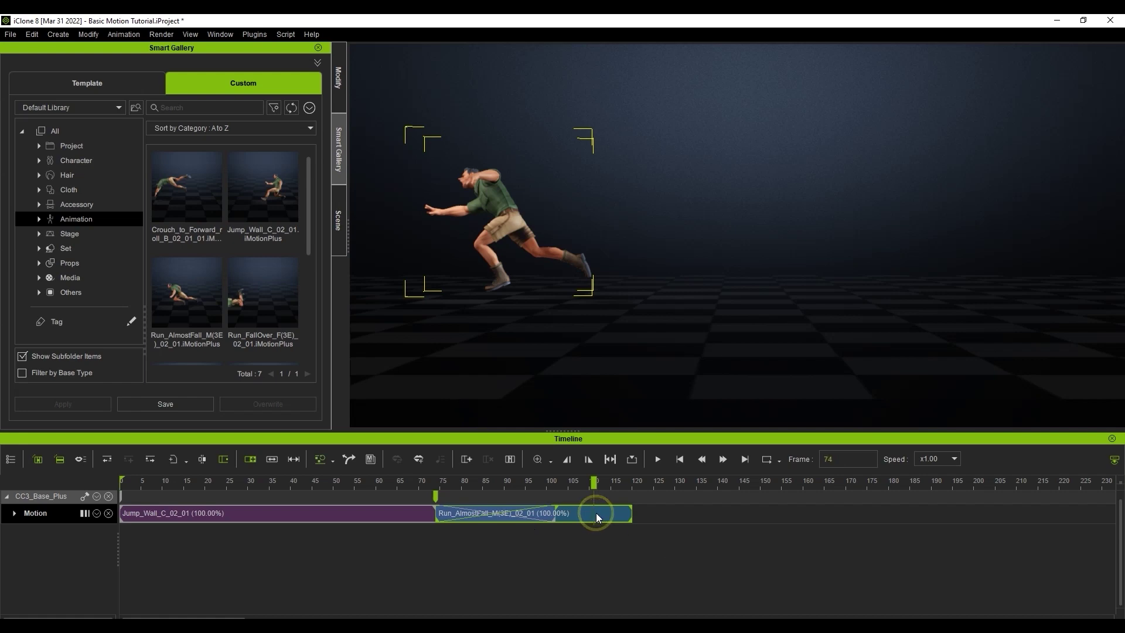
Return Run_AlmostFall to just before frame 100 with a short blend and play it
drag(596, 512, 708, 520)
drag(597, 509, 592, 539)
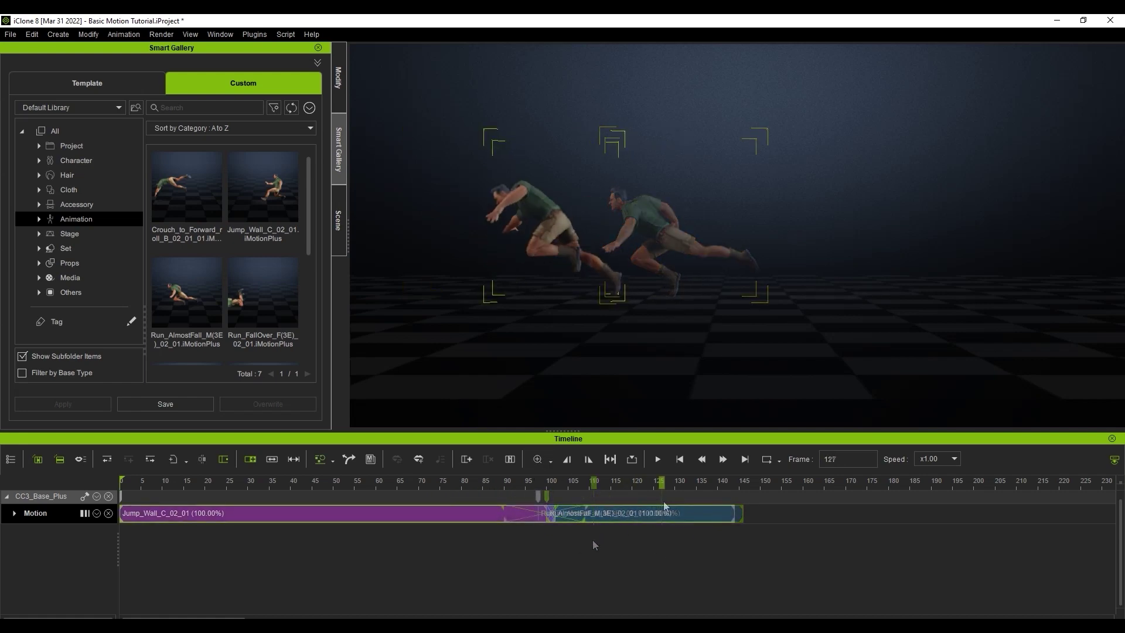
click(657, 458)
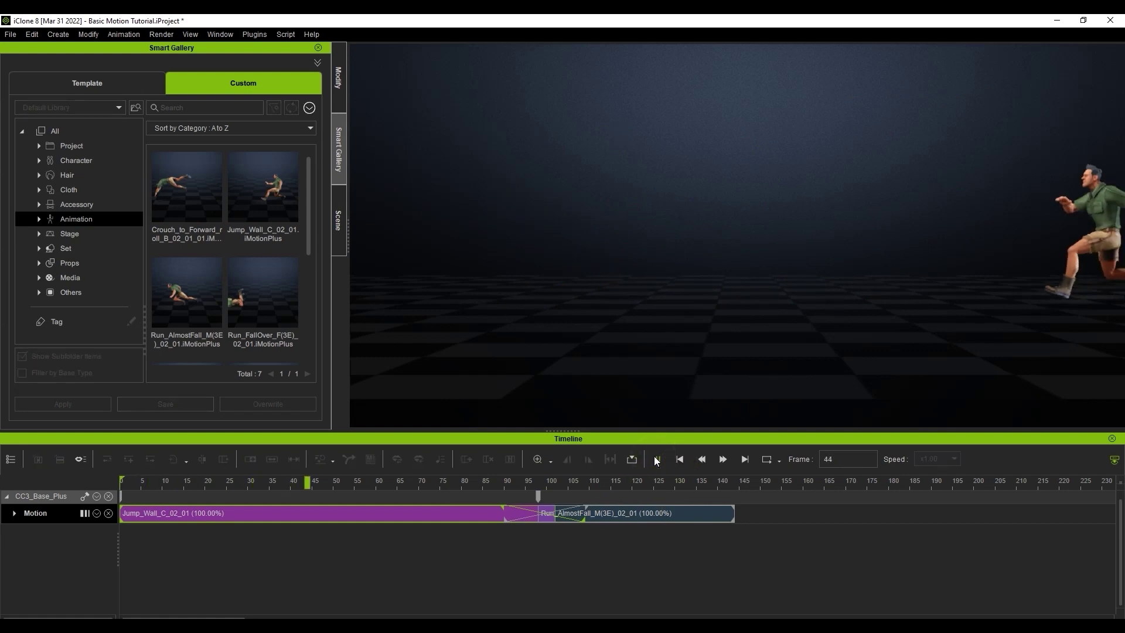
From frame 87, play the blend back at x0.50 speed
click(657, 460)
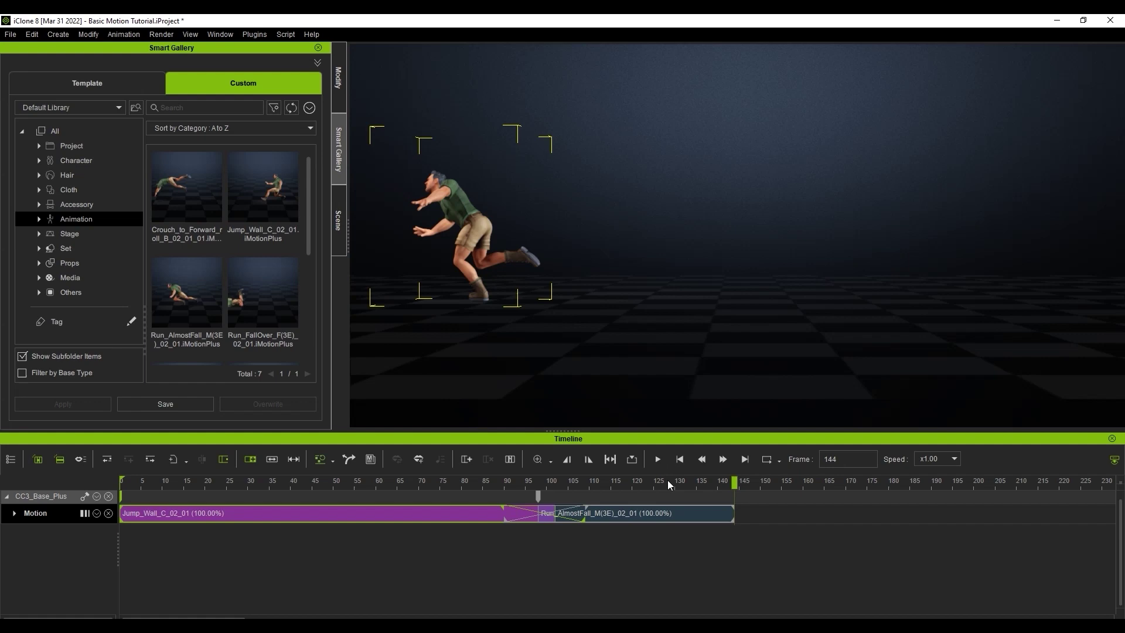
drag(734, 481, 491, 484)
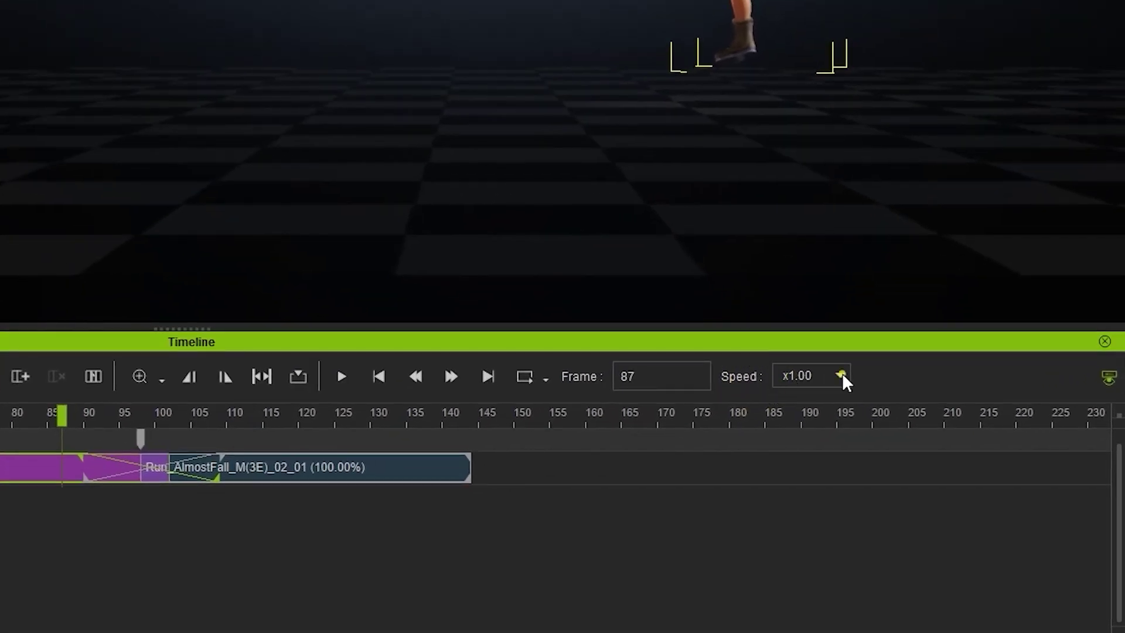
click(842, 375)
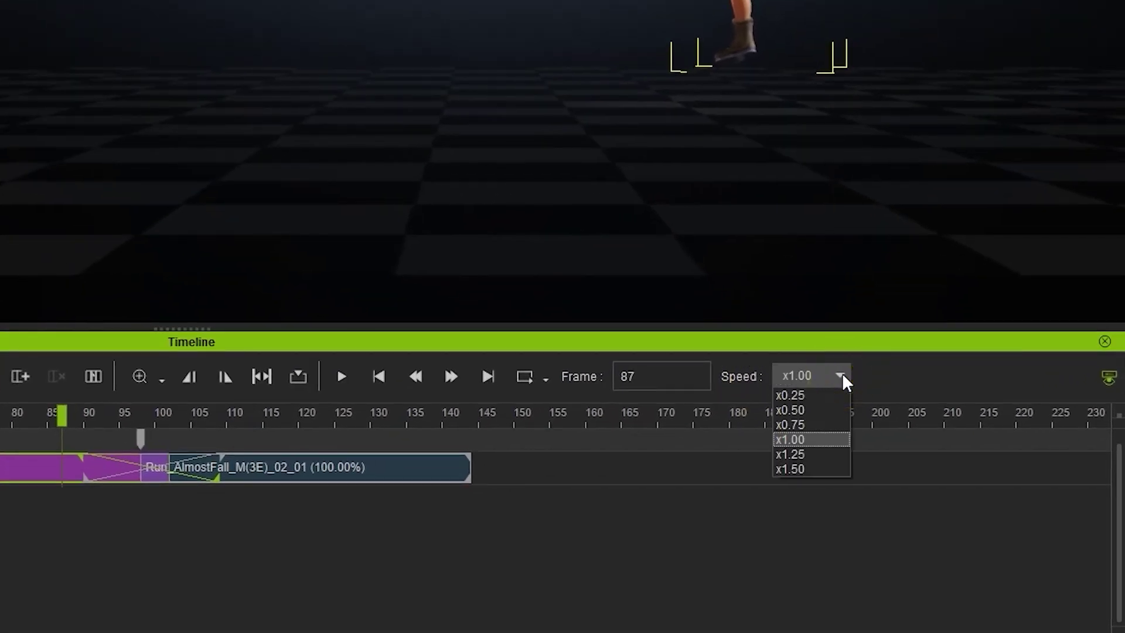
click(839, 410)
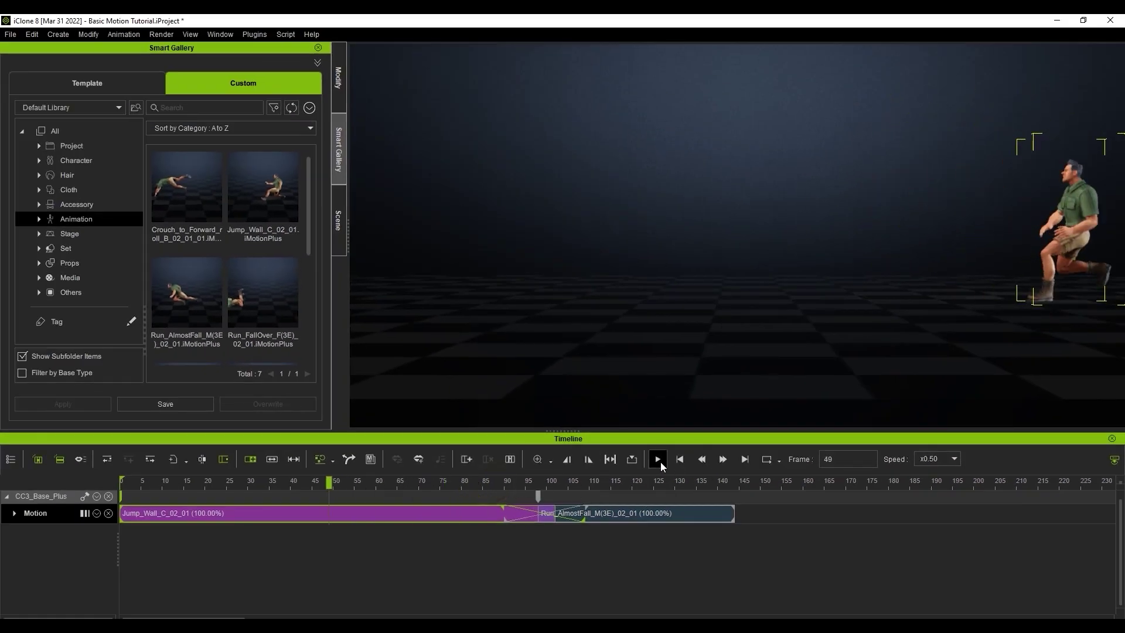
click(659, 460)
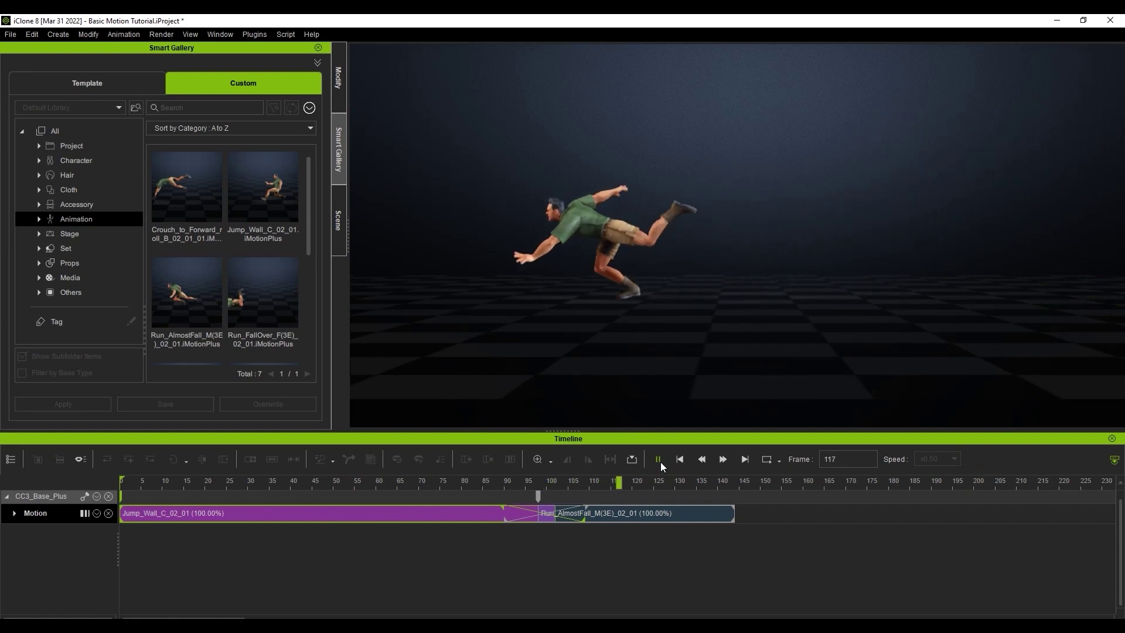
Replay the half-speed blend, rewind to frame 0, and open Run_AlmostFall's context menu
click(659, 461)
click(432, 481)
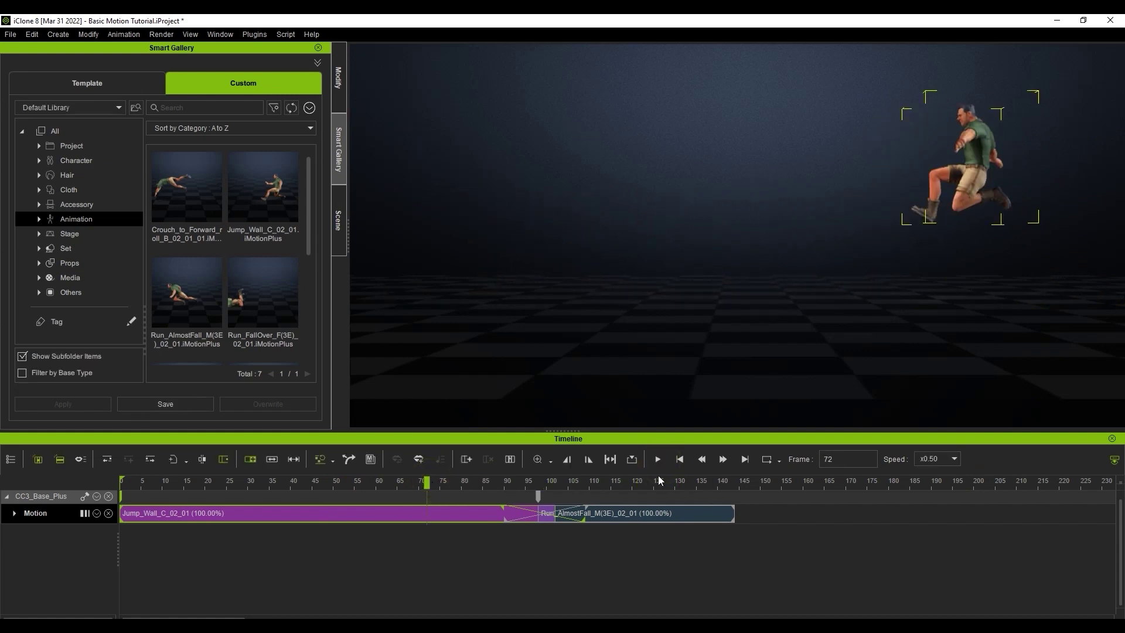
click(658, 460)
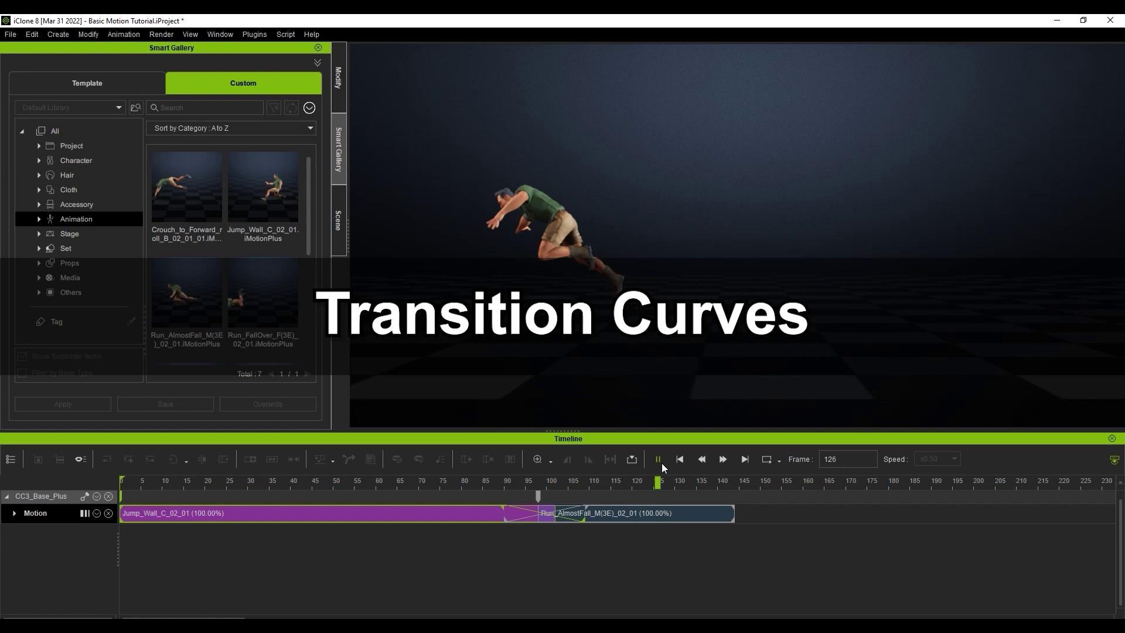
click(659, 460)
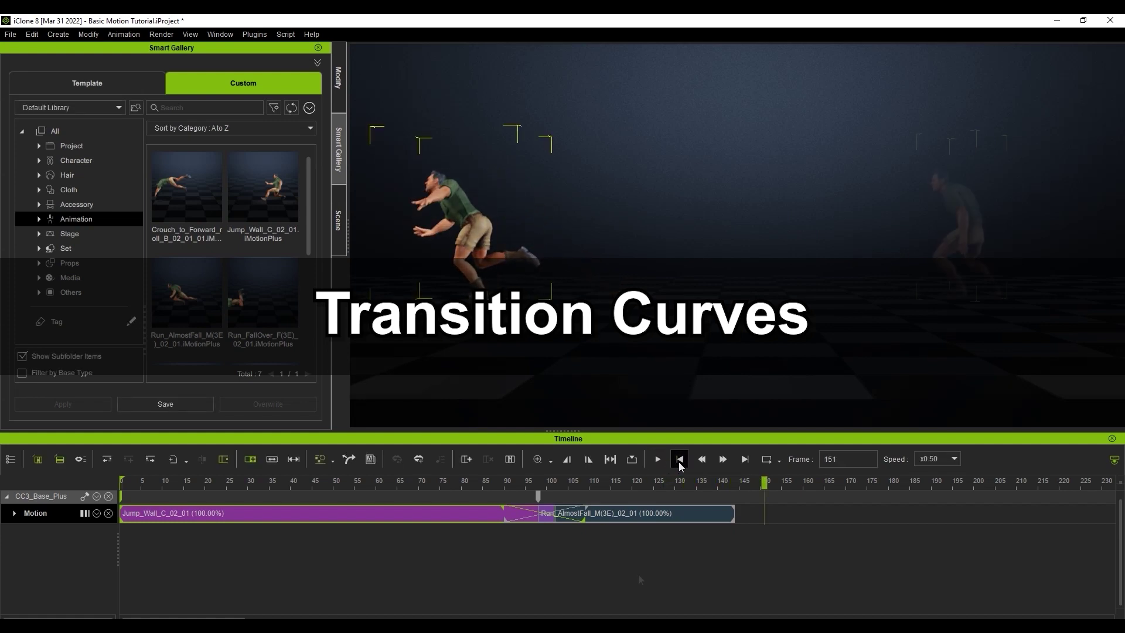
click(680, 458)
click(589, 515)
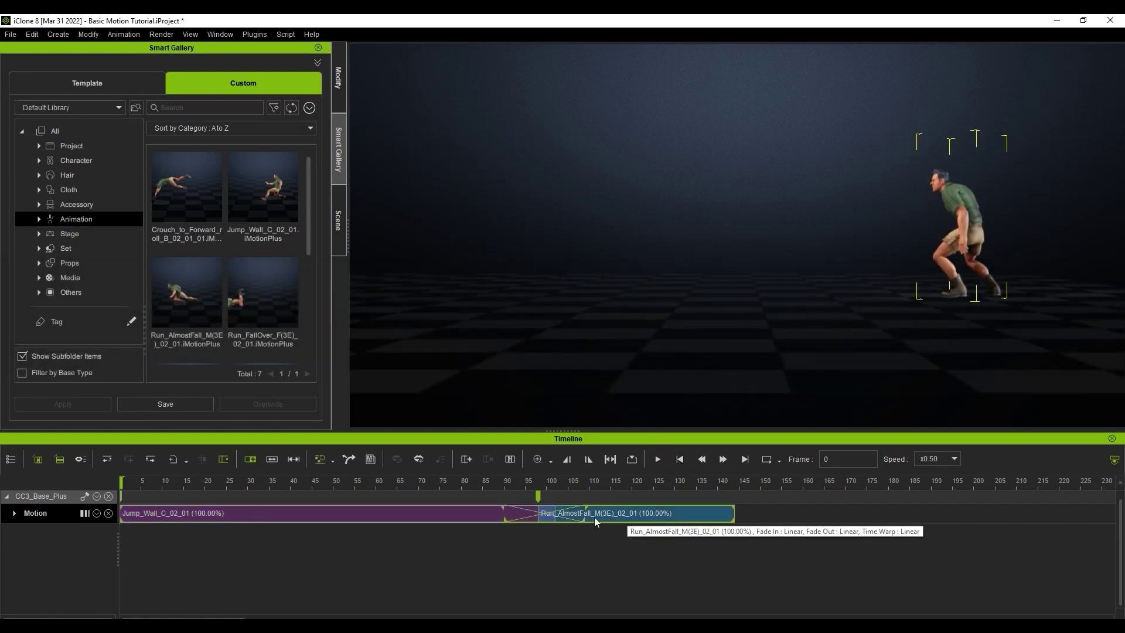
right_click(578, 516)
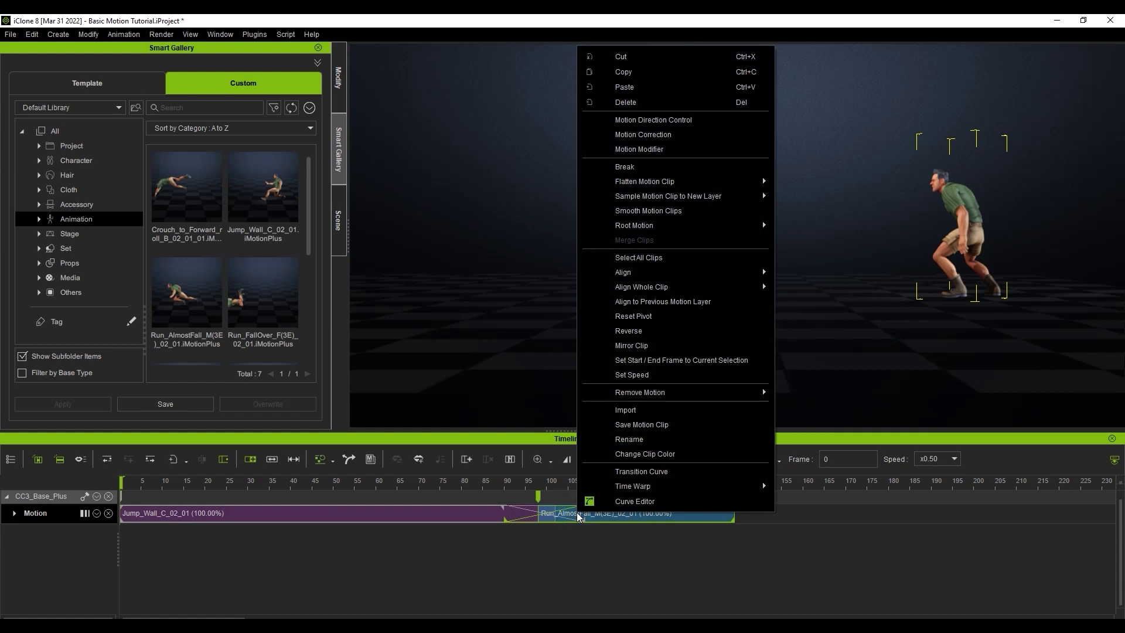
Compare the Ease In, Ease Out and Linear transition curves, settling on Ease In
click(701, 472)
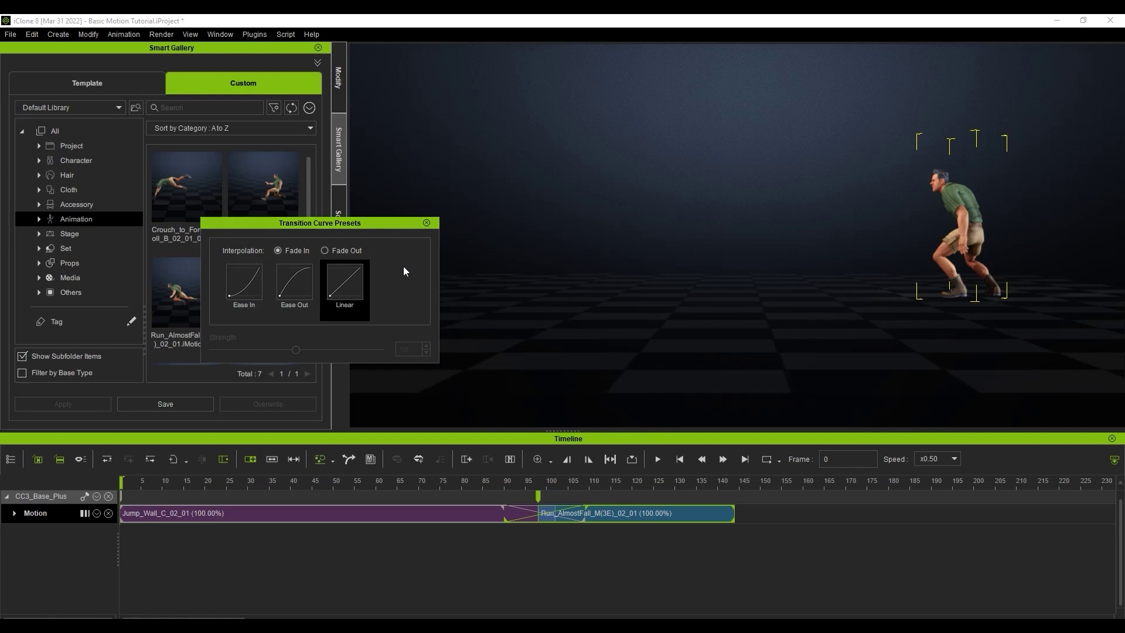
click(259, 301)
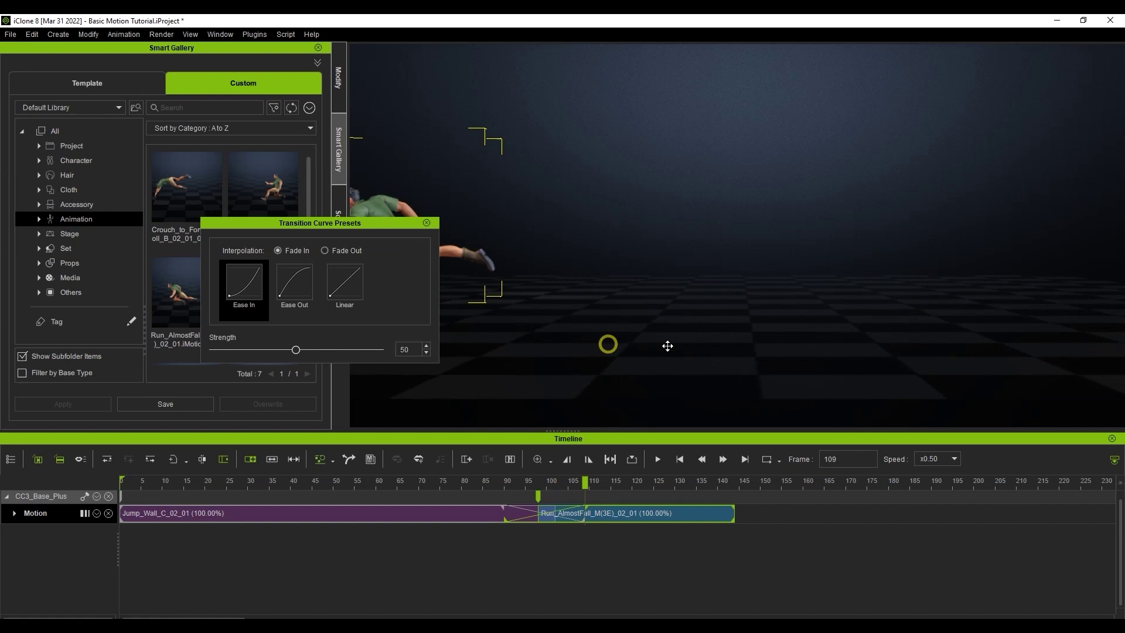
click(250, 290)
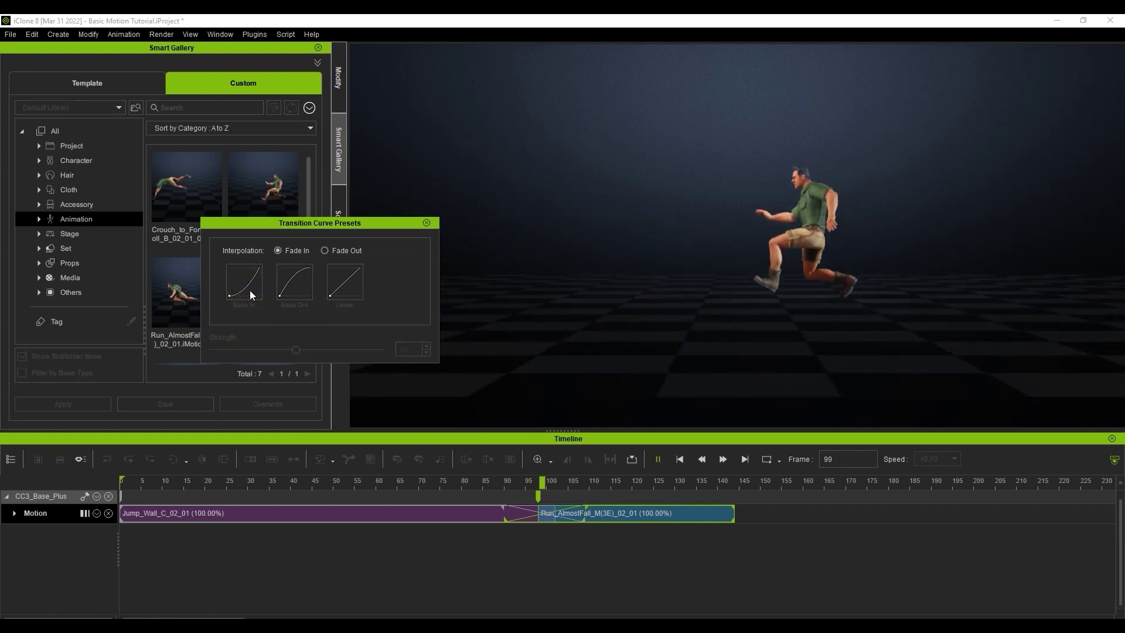
click(298, 301)
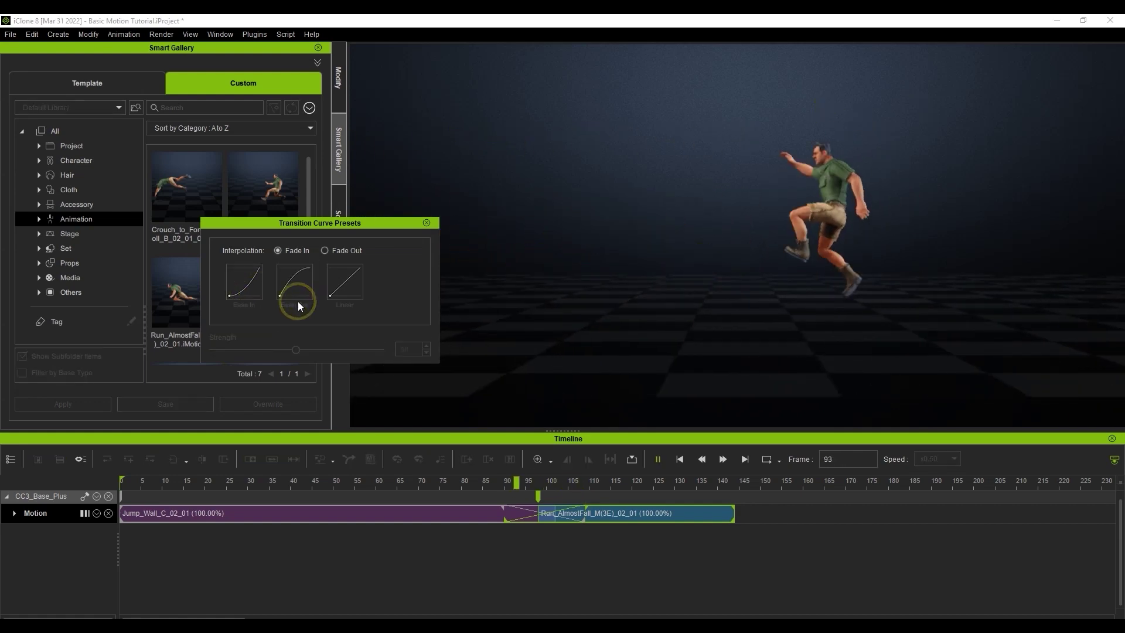
click(350, 301)
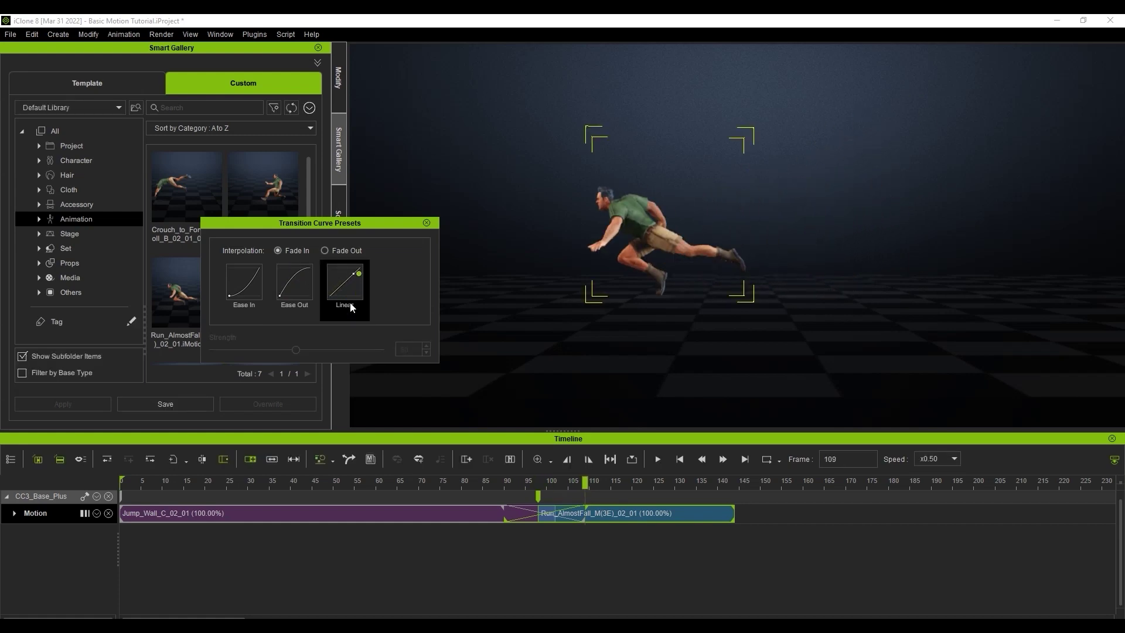
click(255, 301)
mouse_move(509, 482)
mouse_down()
mouse_move(450, 482)
mouse_move(605, 496)
mouse_move(486, 494)
mouse_move(504, 494)
mouse_up()
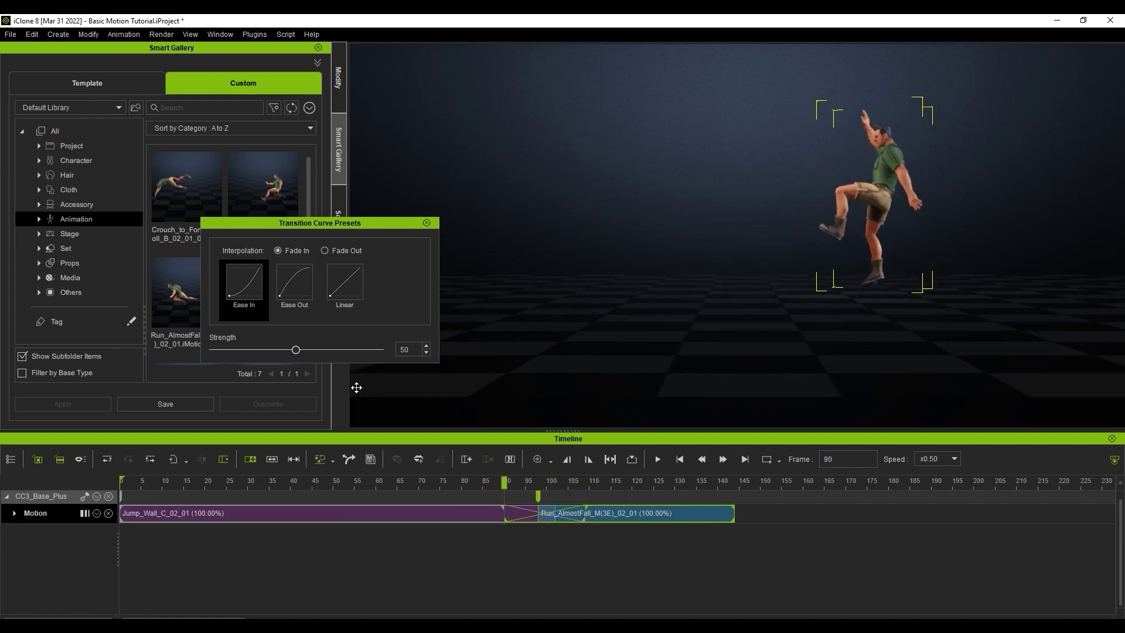
Test Ease In strengths of 69, 51, 30 and 84, leaving it at 65
drag(296, 350, 348, 350)
click(558, 482)
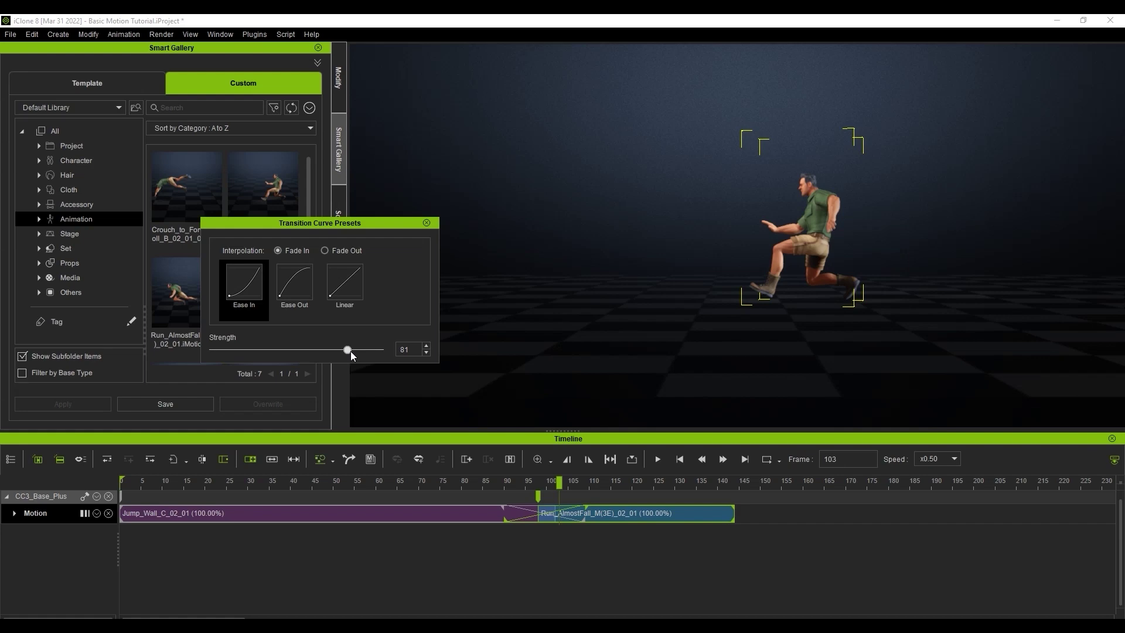
drag(351, 350, 263, 351)
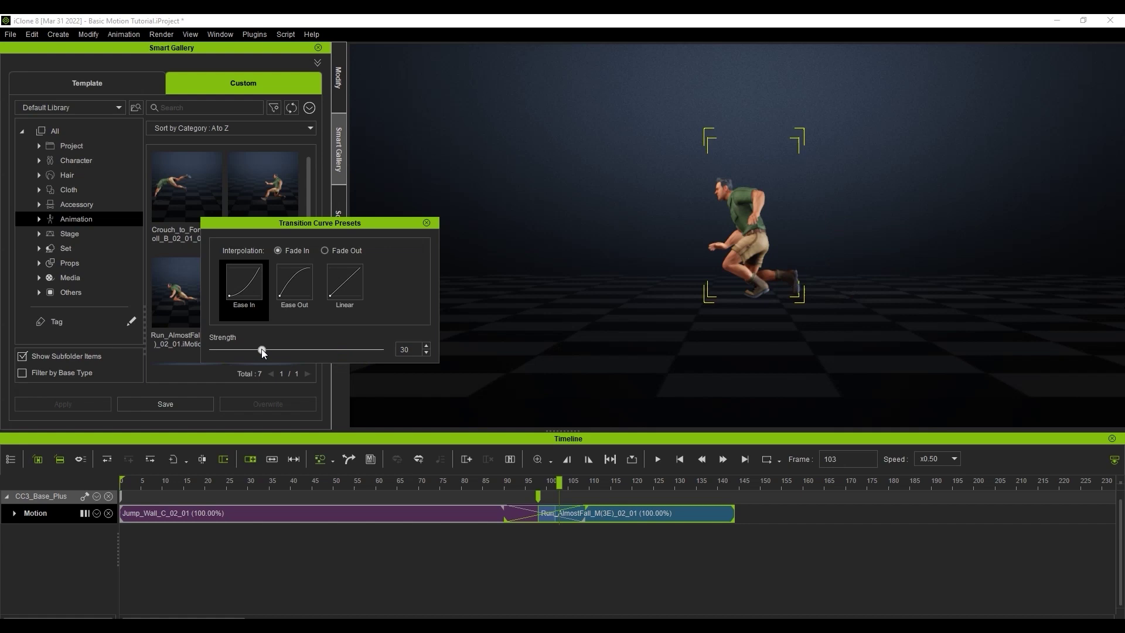
drag(261, 349, 353, 356)
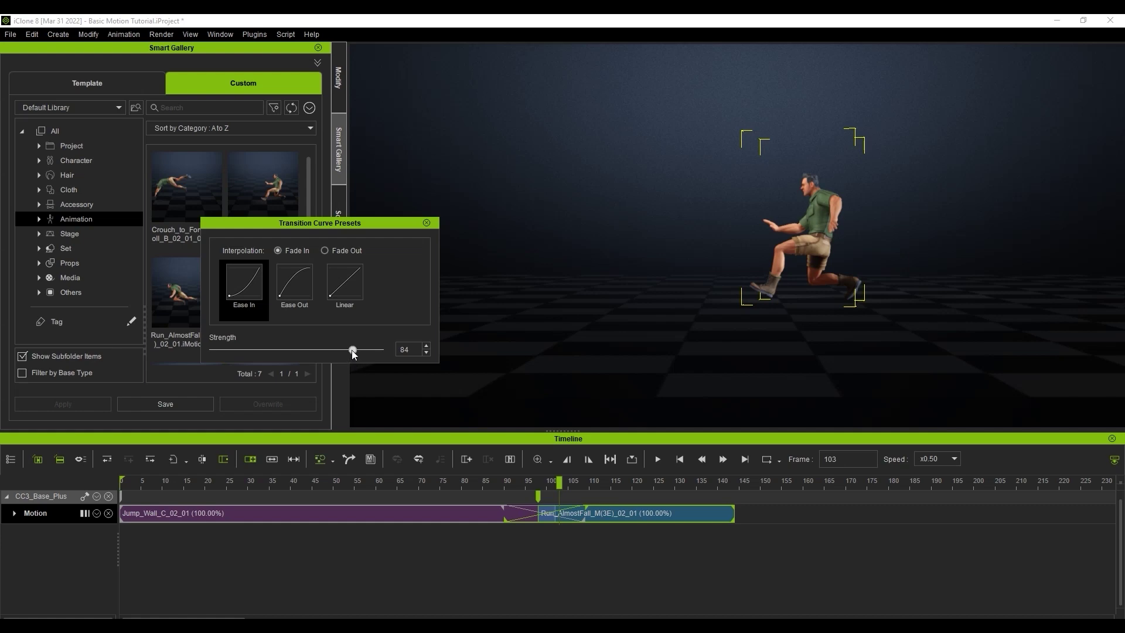
drag(352, 350, 322, 350)
mouse_move(479, 484)
mouse_down()
mouse_move(427, 487)
mouse_move(644, 500)
mouse_move(461, 497)
mouse_up()
Close the Transition Curve Presets dialog and play back the blend
click(427, 222)
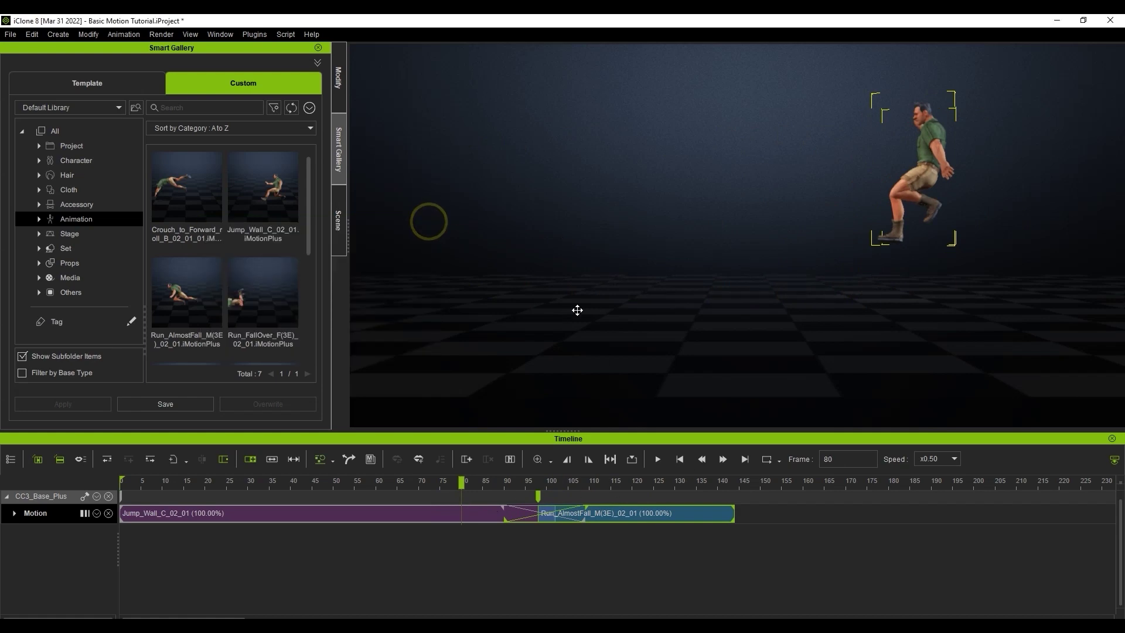
click(657, 459)
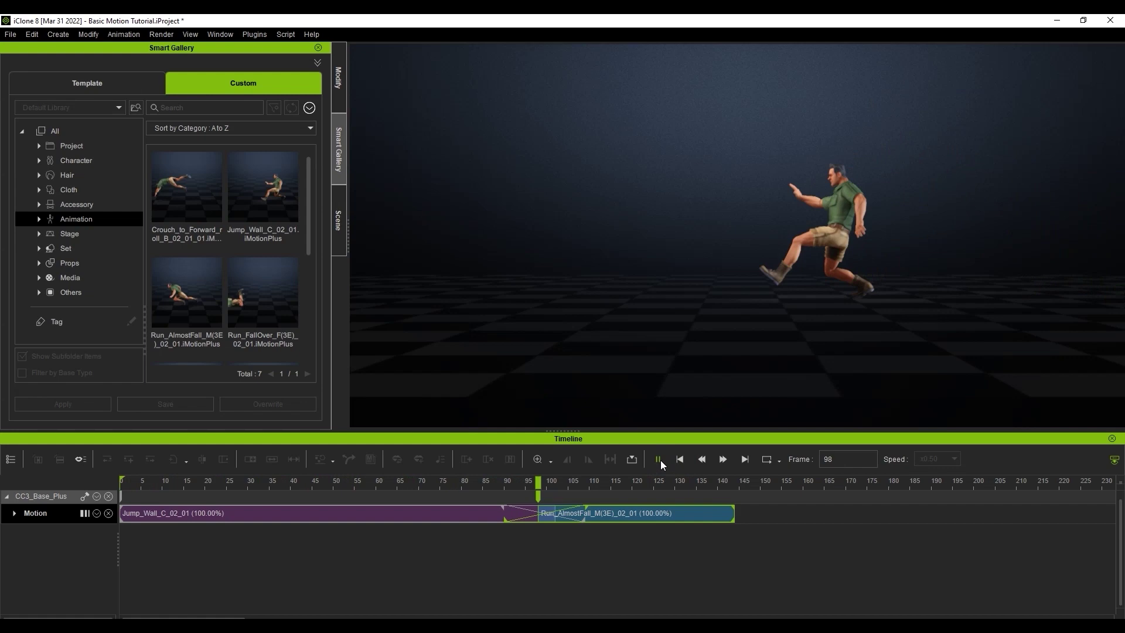
click(659, 459)
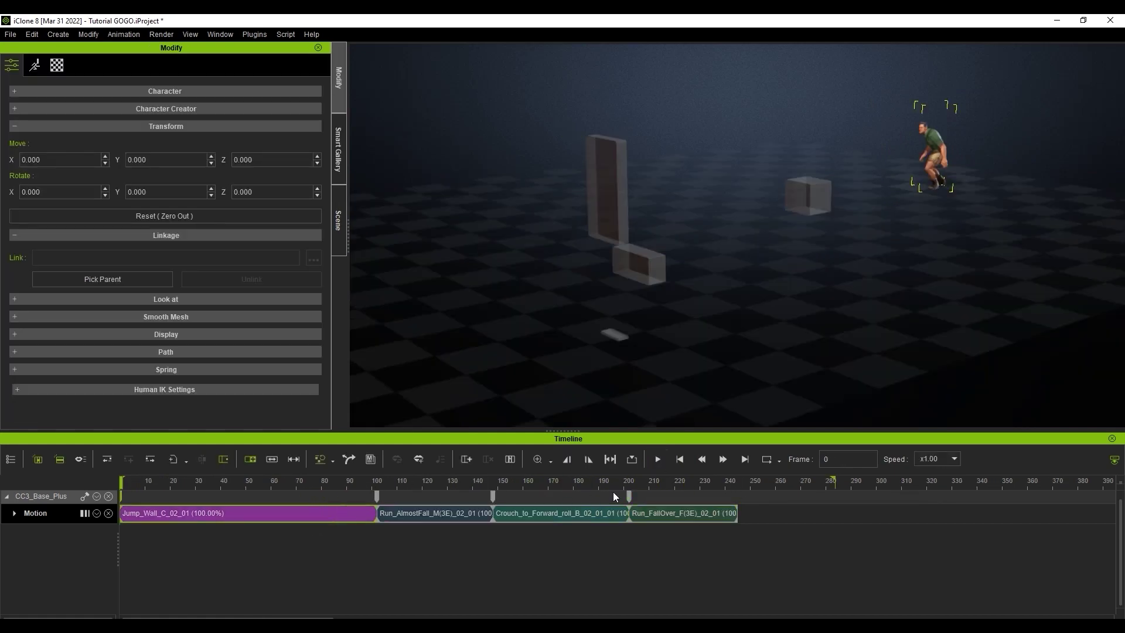
Slide the Run_AlmostFall clip left so it overlaps the end of Jump_Wall
click(665, 462)
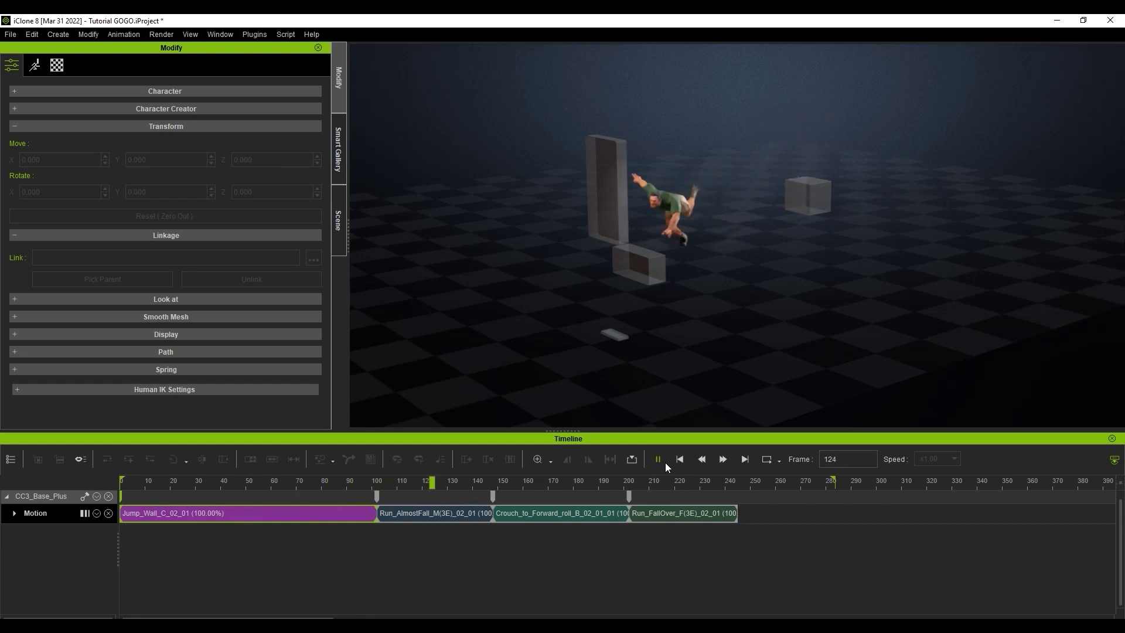
click(666, 462)
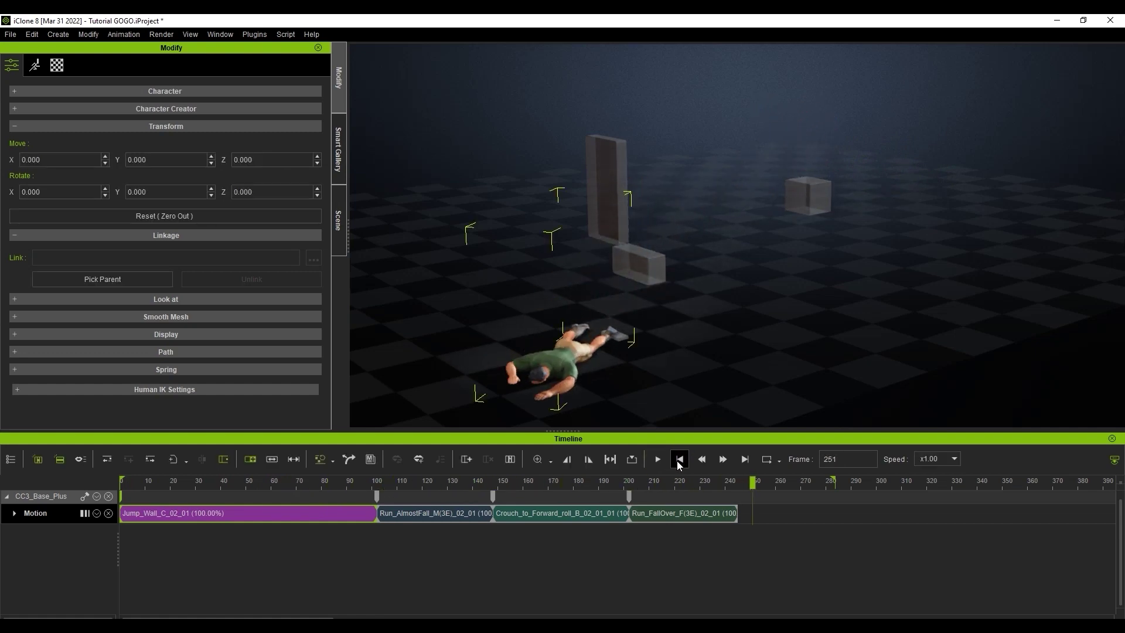
drag(422, 482, 366, 482)
click(422, 515)
drag(422, 515, 369, 480)
Lengthen the Jump_Wall to Run_AlmostFall blend and review it across frames 82–106
click(357, 519)
drag(357, 519, 343, 519)
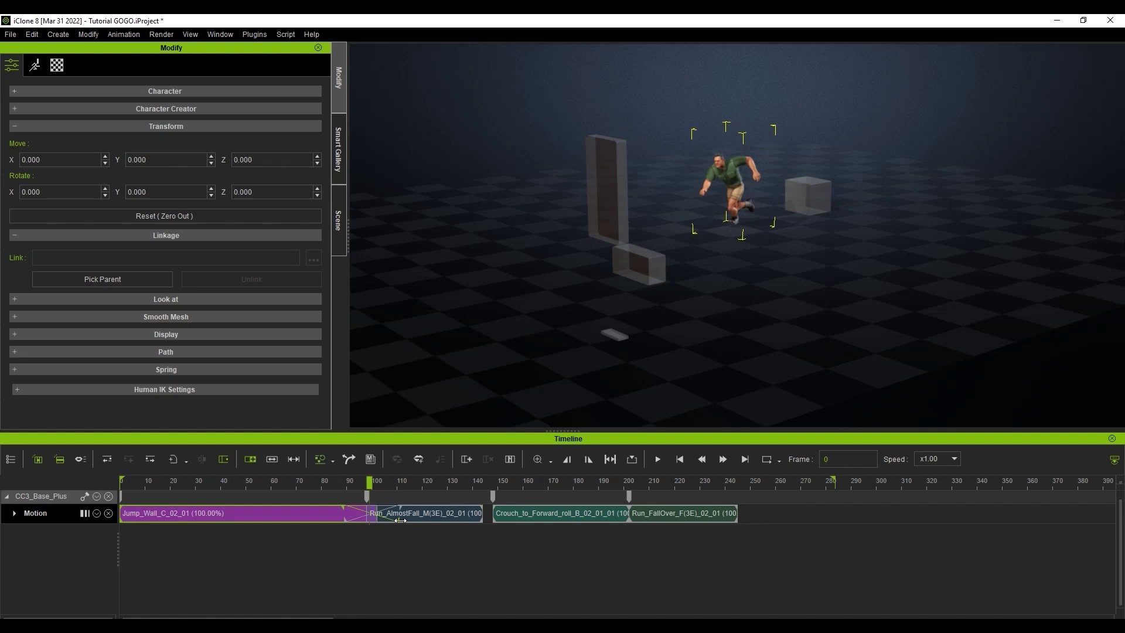
drag(369, 480, 459, 492)
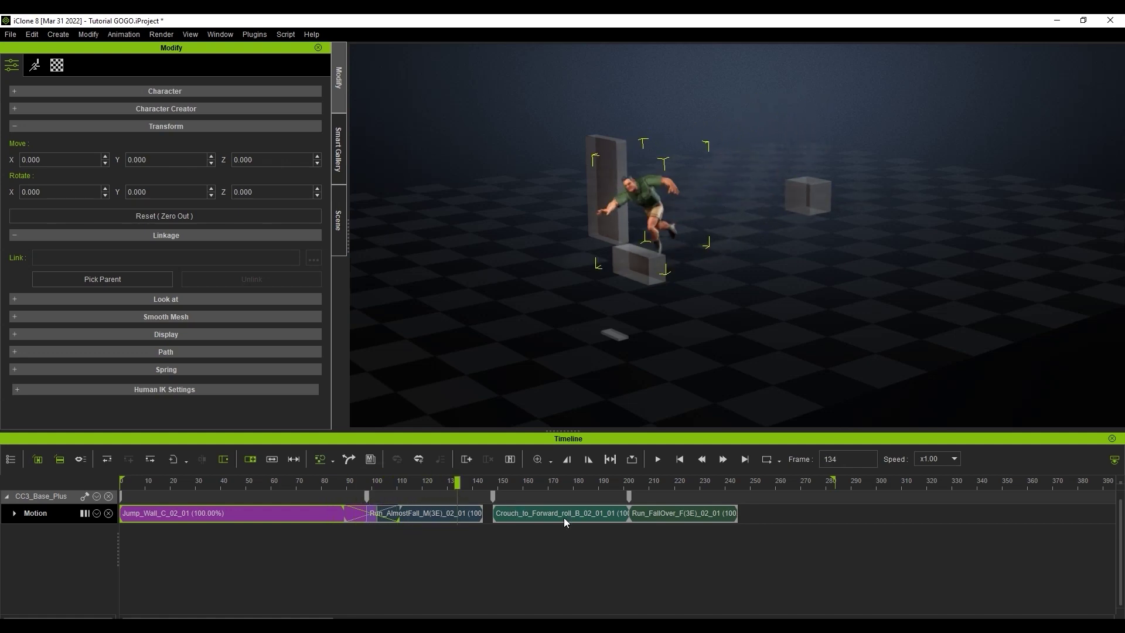
Overlap the crouch-to-roll clip with Run_AlmostFall and adjust their blend
drag(564, 518, 553, 517)
drag(455, 483, 487, 481)
drag(468, 520, 638, 516)
Check the crouch-to-roll clip across frames 186–217, then play the full blended animation
click(597, 516)
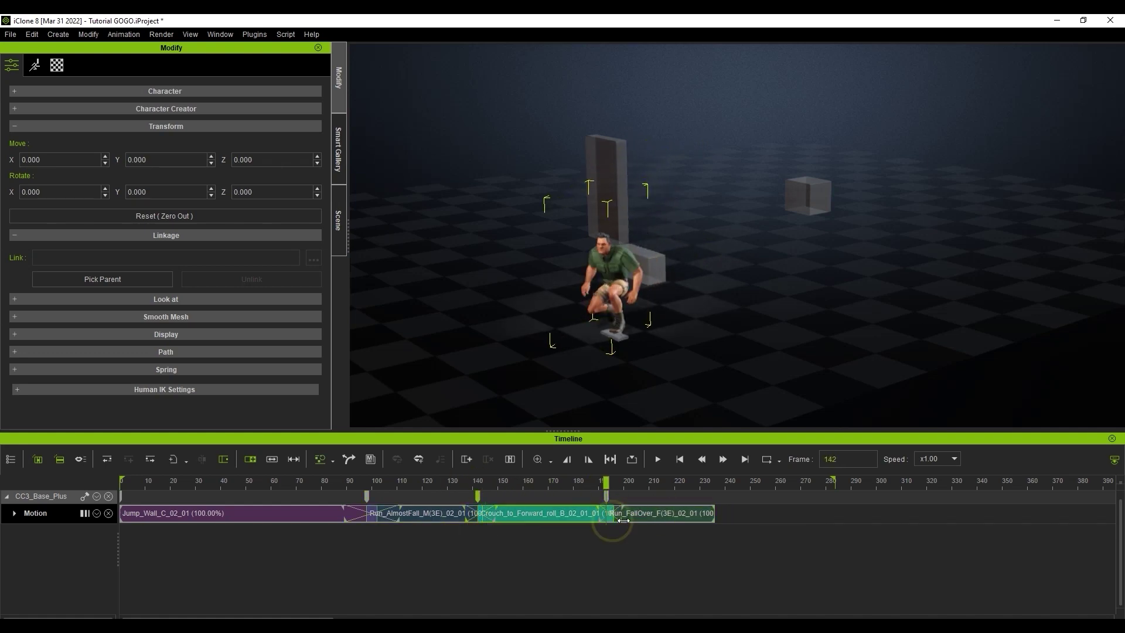
click(588, 482)
drag(599, 486, 666, 494)
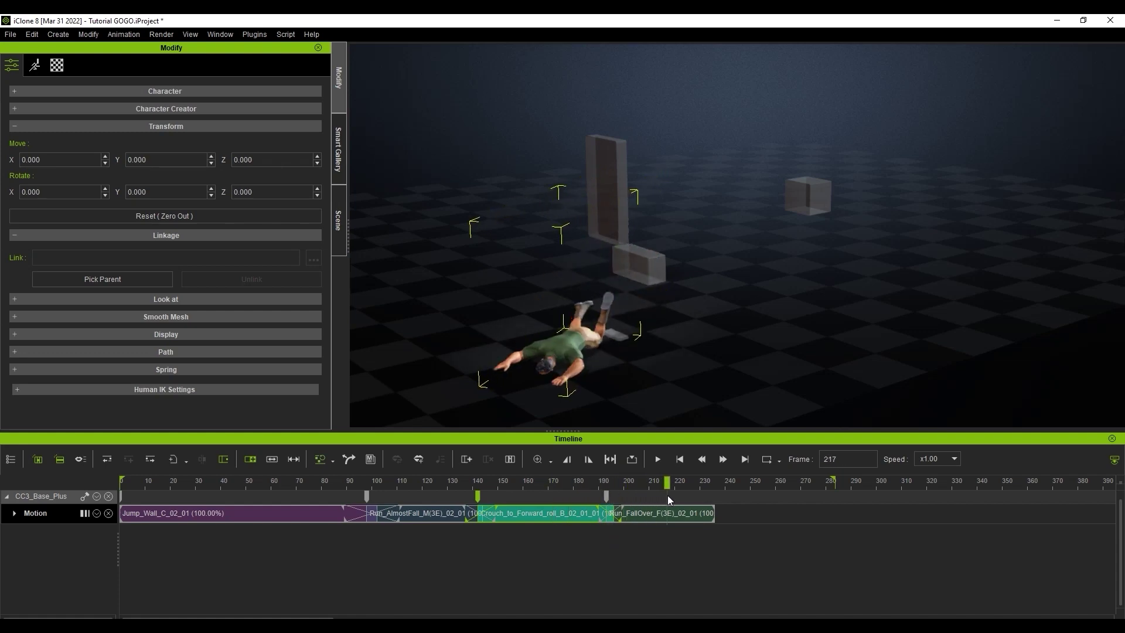
click(664, 460)
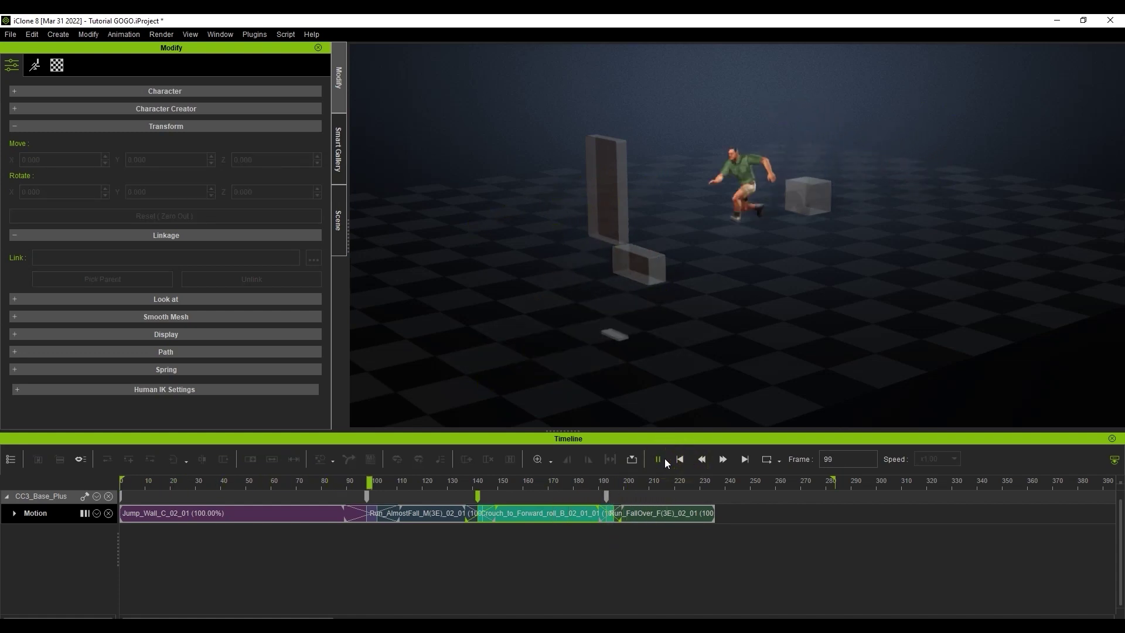
click(665, 458)
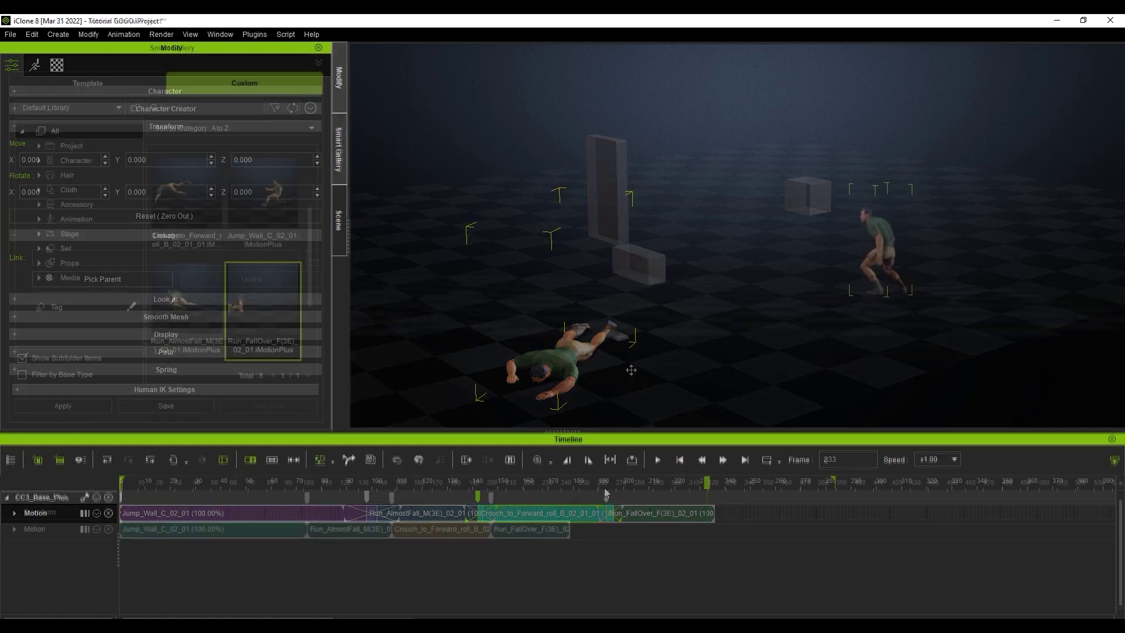
Nudge Crouch_to_Forward_roll slightly earlier and check the overlap at frame 146
click(658, 460)
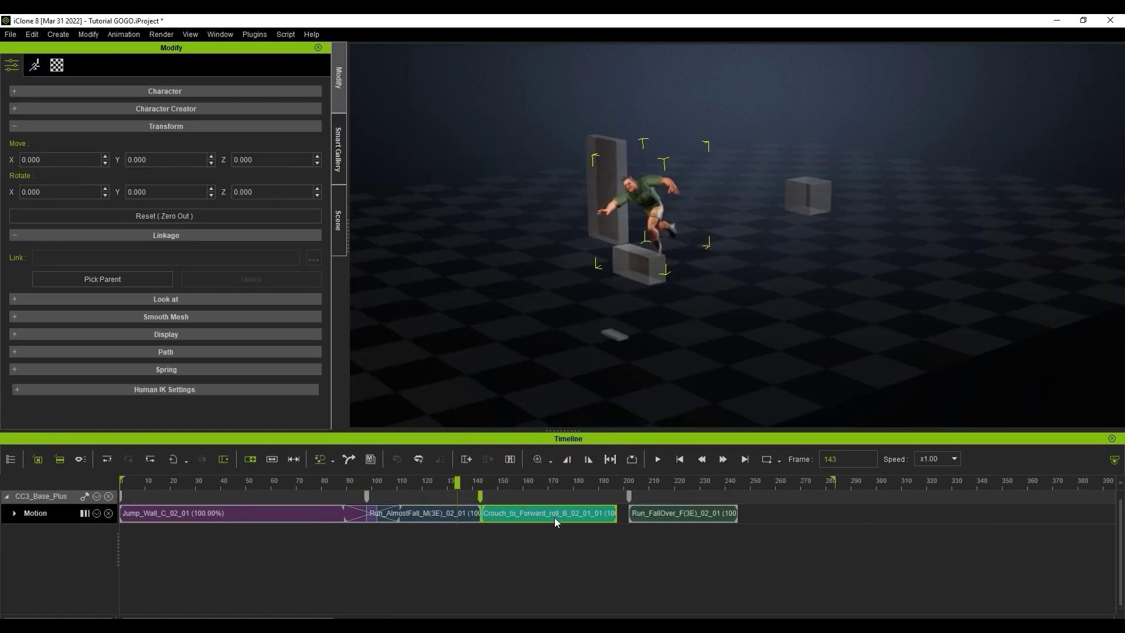
drag(554, 518, 551, 517)
drag(457, 482, 488, 483)
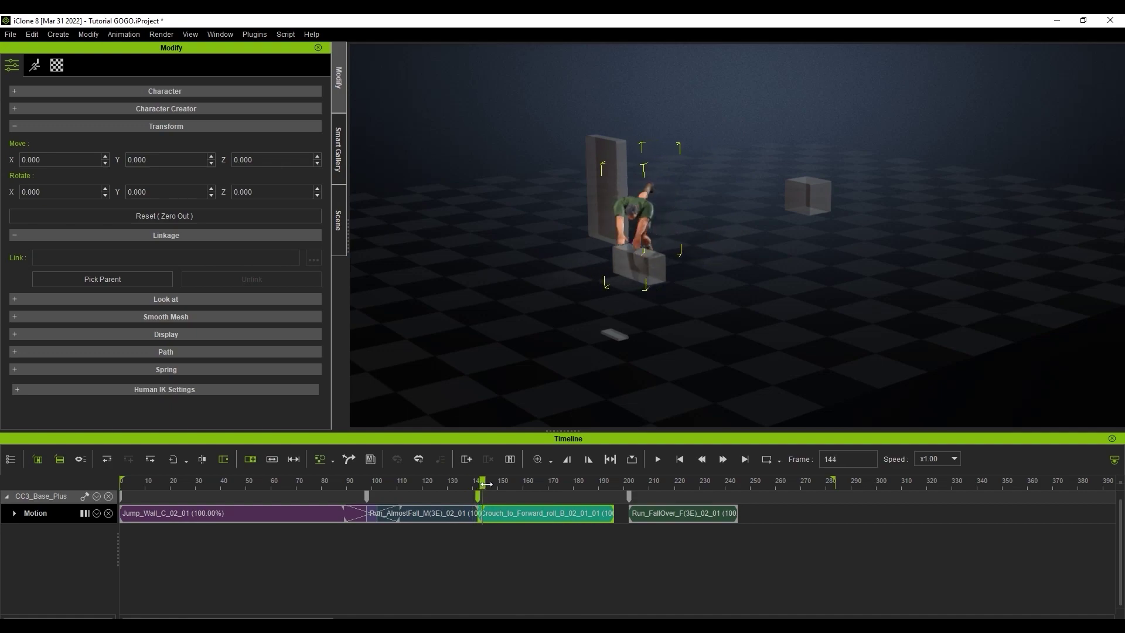